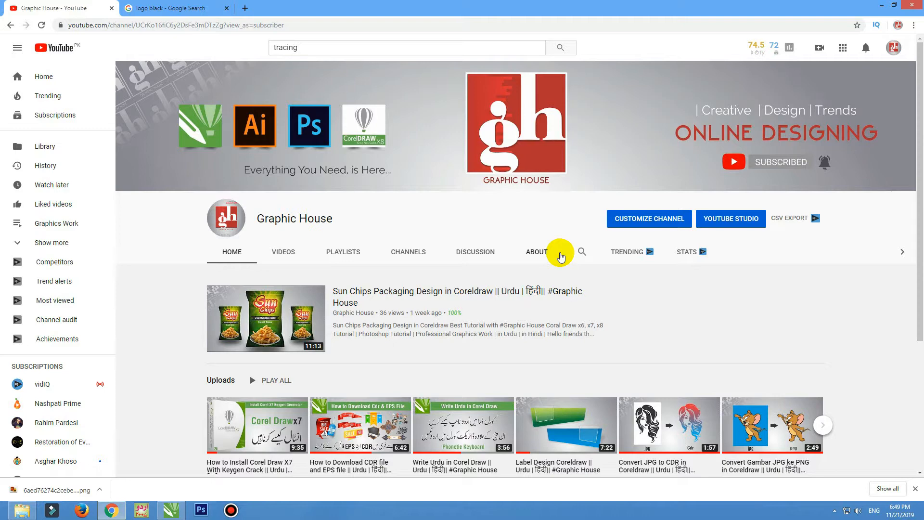
Switch to the 'logo black - Google Search' image results tab.
left_click(149, 6)
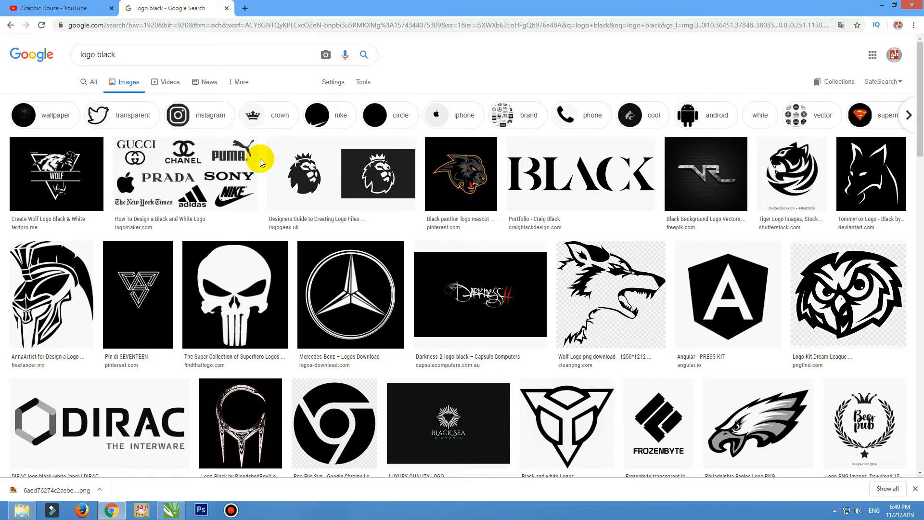
Replace the image search with 'mg logo' and run it.
scroll(153, 241, "down", 5)
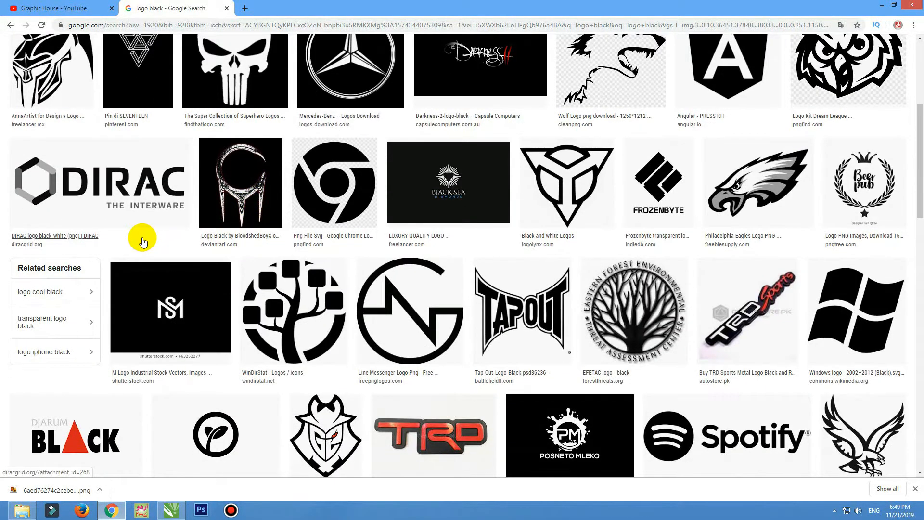
scroll(143, 242, "down", 4)
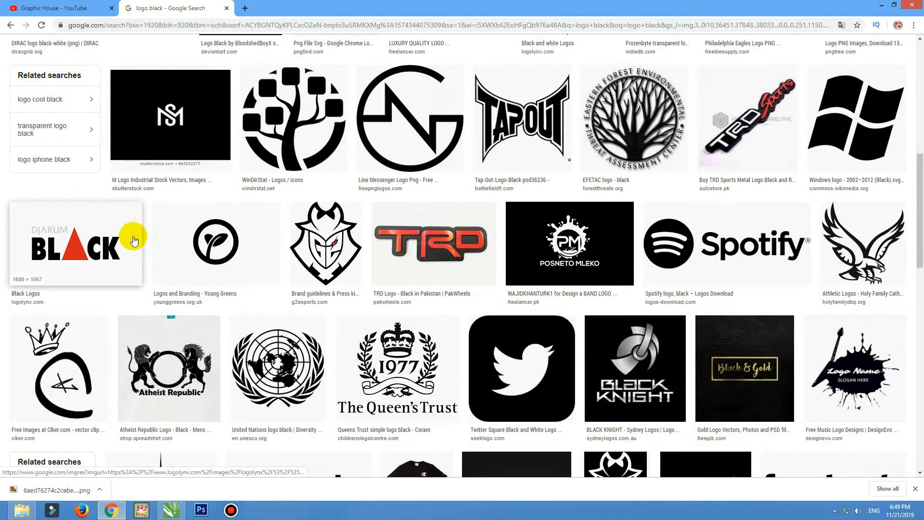
scroll(134, 240, "down", 5)
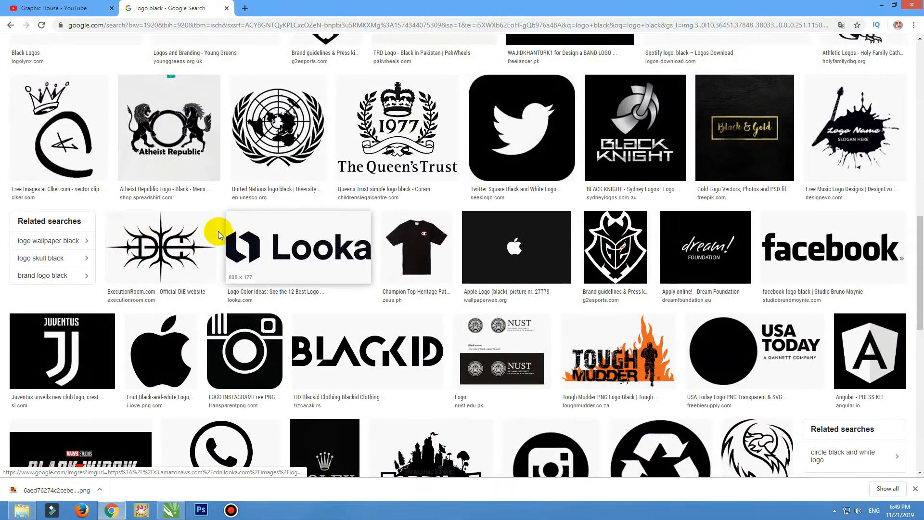
scroll(194, 236, "down", 5)
scroll(202, 221, "up", 15)
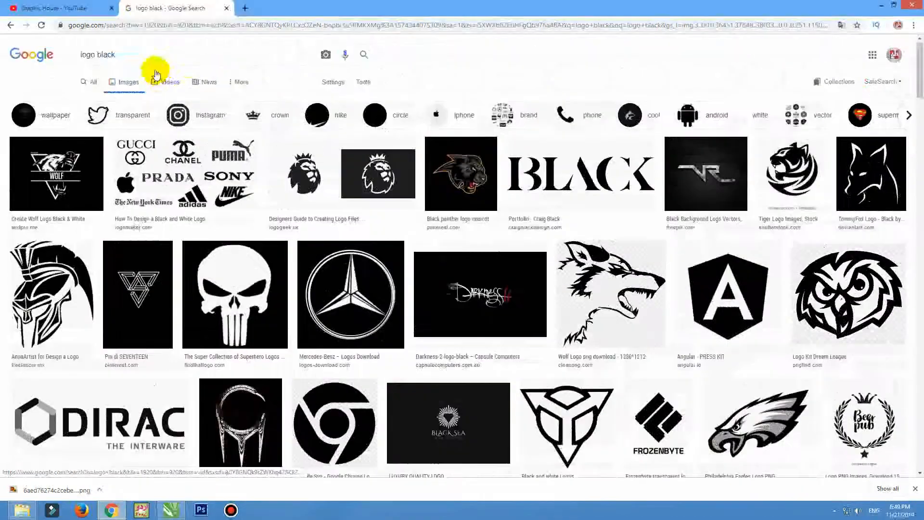
triple_click(137, 54)
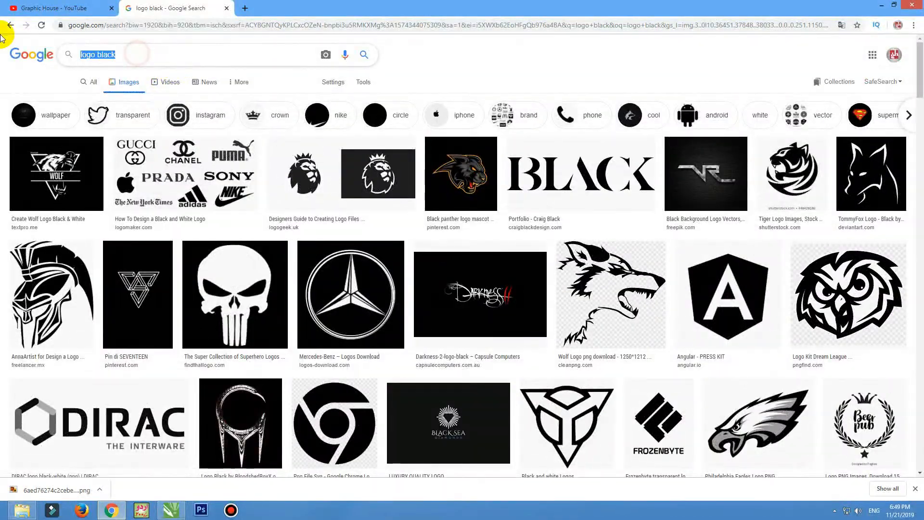
type("mg log")
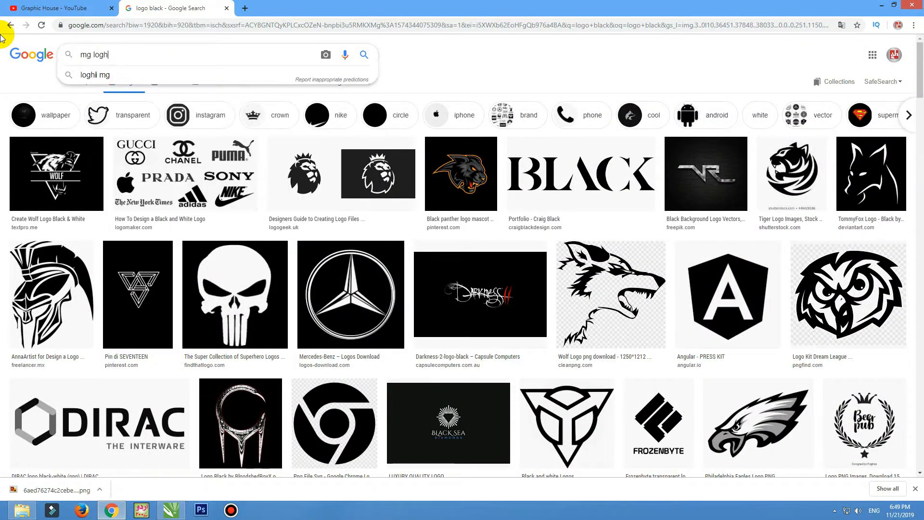
type("o")
key("Return")
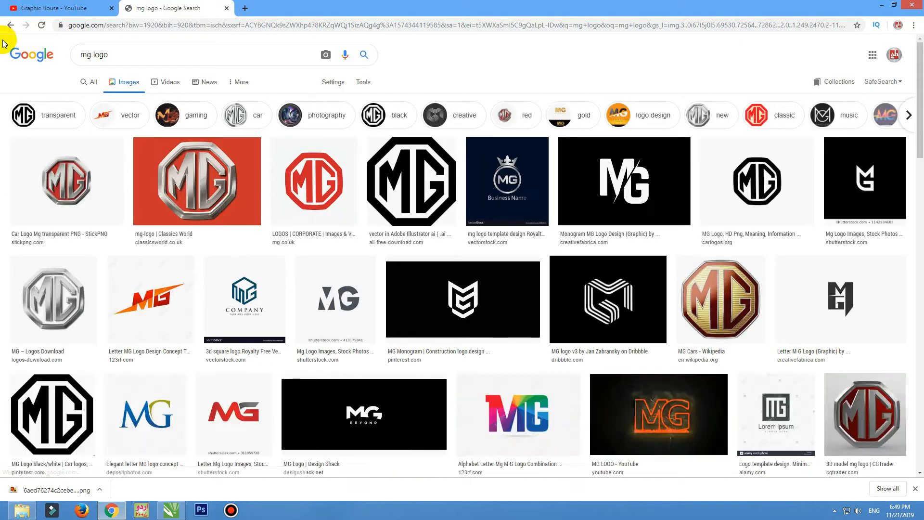
Copy the black MG octagon image and return to CorelDRAW to paste it.
left_click(399, 177)
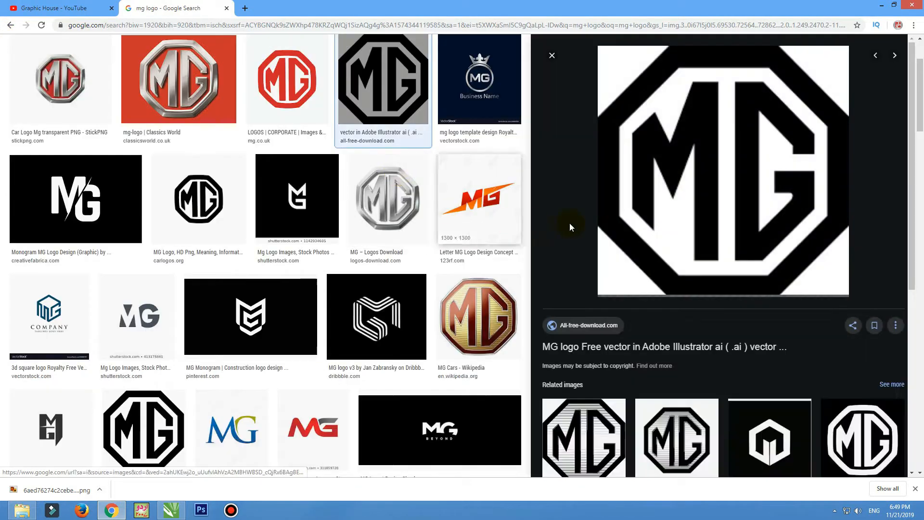
right_click(661, 158)
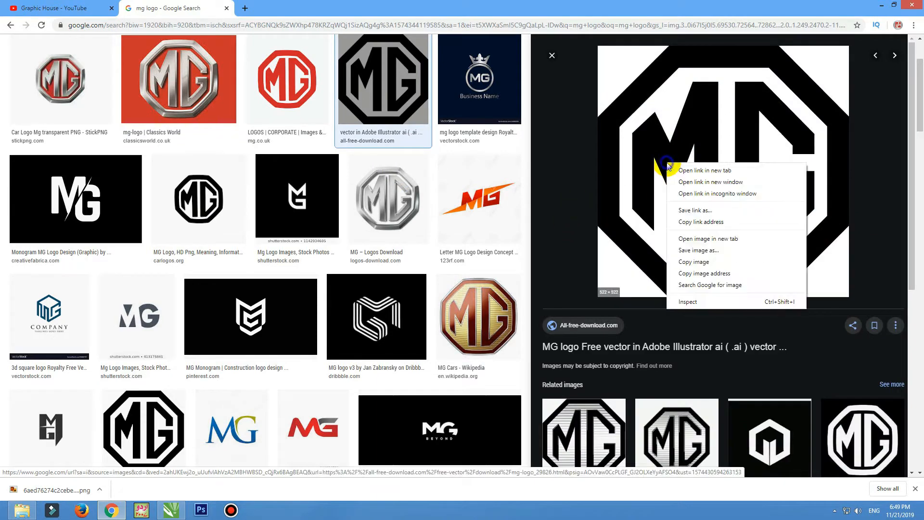
left_click(693, 263)
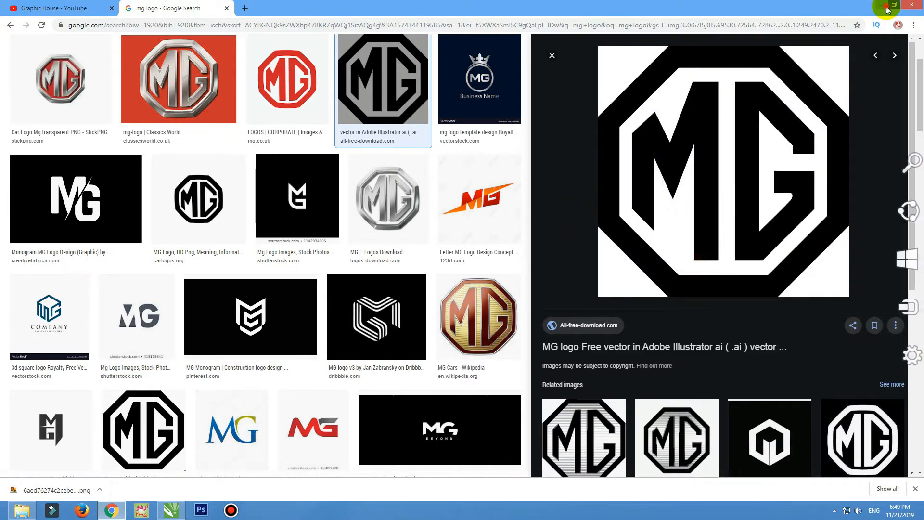
left_click(882, 6)
right_click(404, 190)
Paste the MG logo onto the page and zoom to it.
left_click(451, 251)
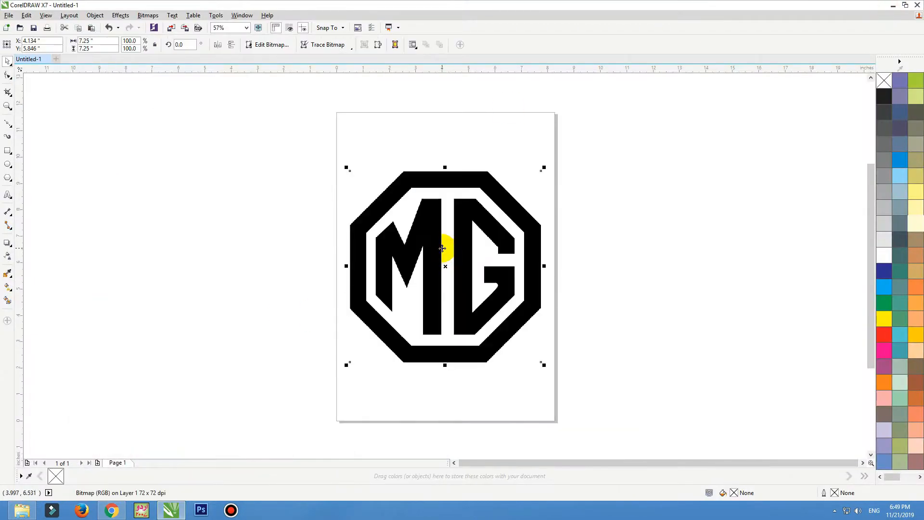
left_click(8, 128)
key("shift+F2")
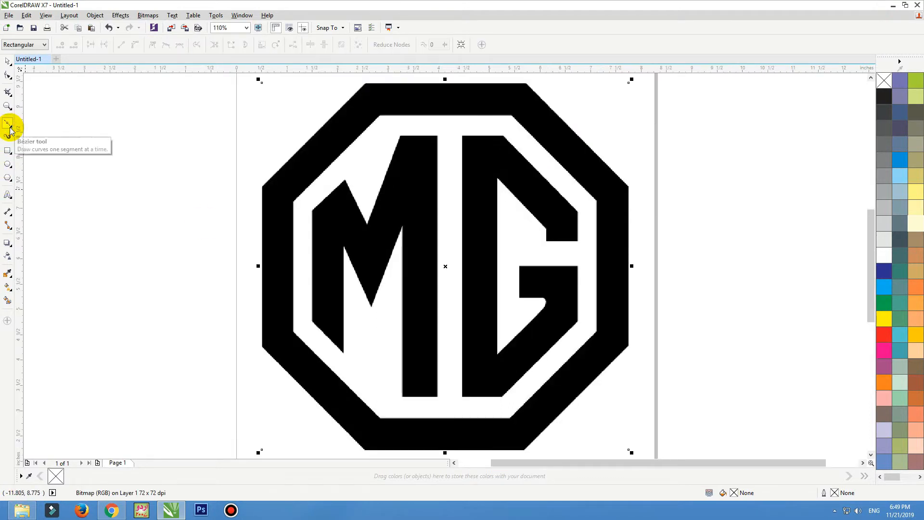
left_click(8, 62)
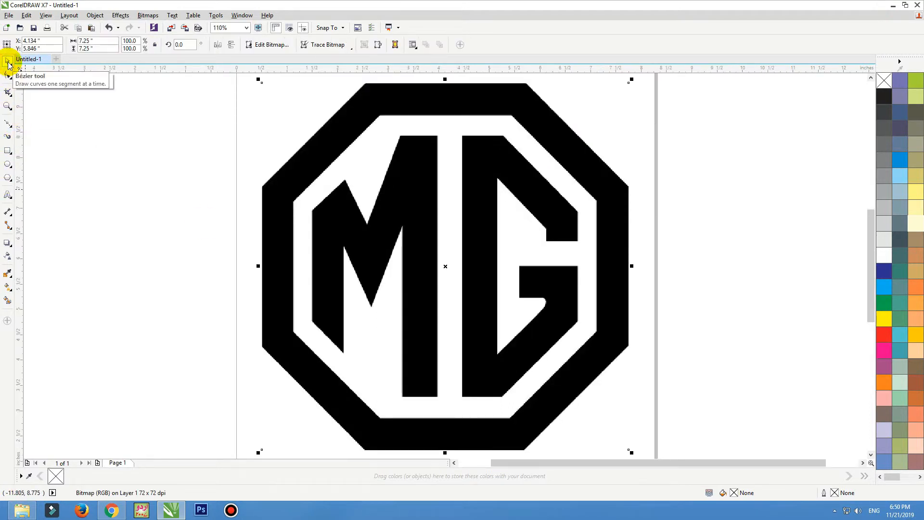
Trace the MG bitmap with Outline Trace > Logo.
left_click(351, 46)
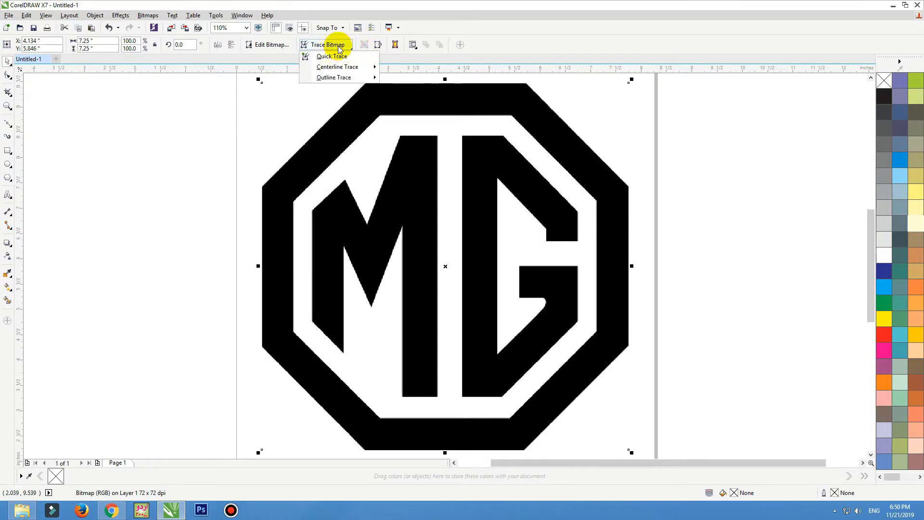
mouse_move(366, 81)
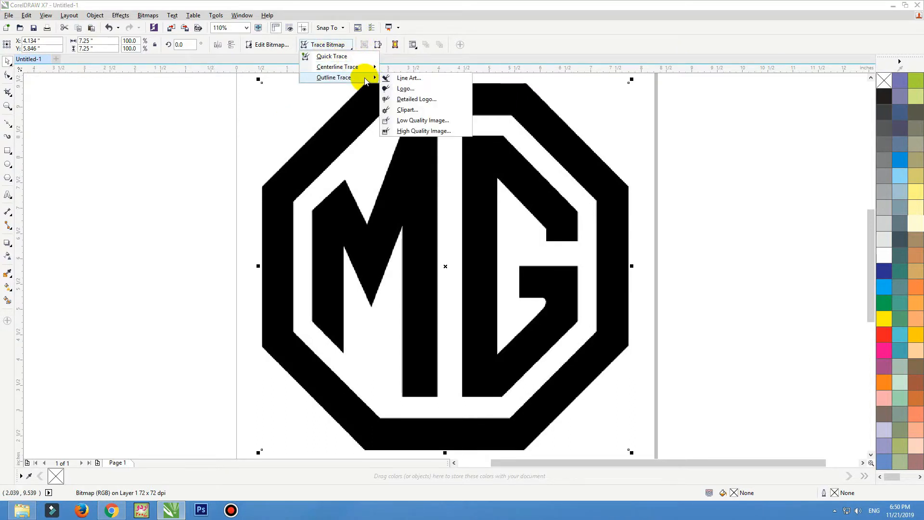
left_click(410, 89)
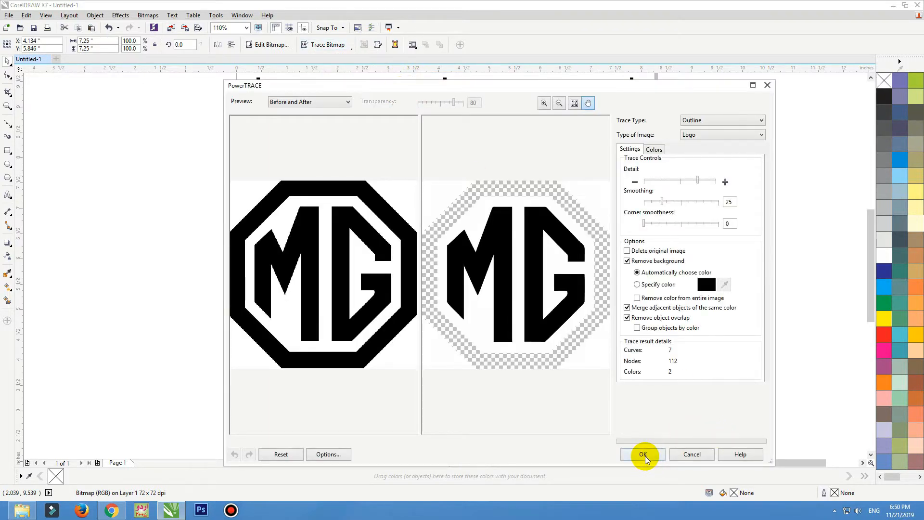
left_click(644, 455)
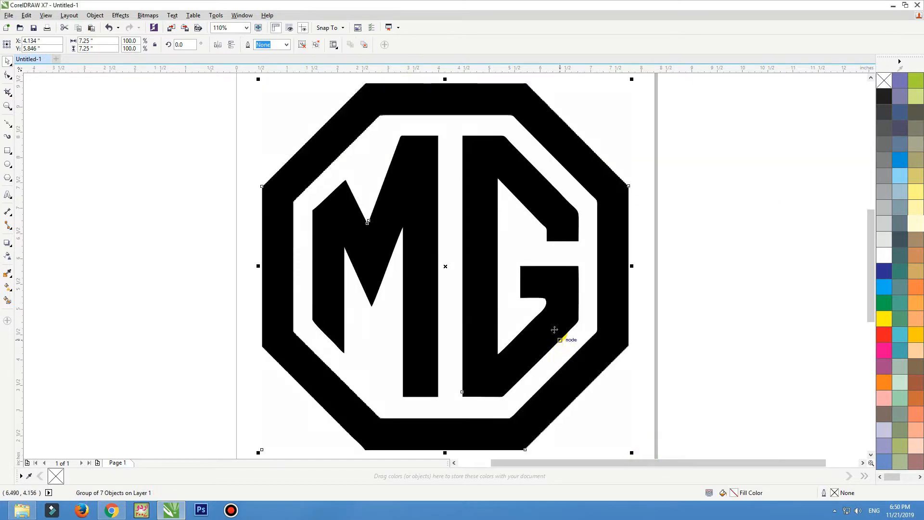
Move the traced MG left of the page, zoom in, and fill it dark blue.
scroll(557, 294, "down", 2)
left_click_drag(508, 292, 344, 279)
left_click(505, 259)
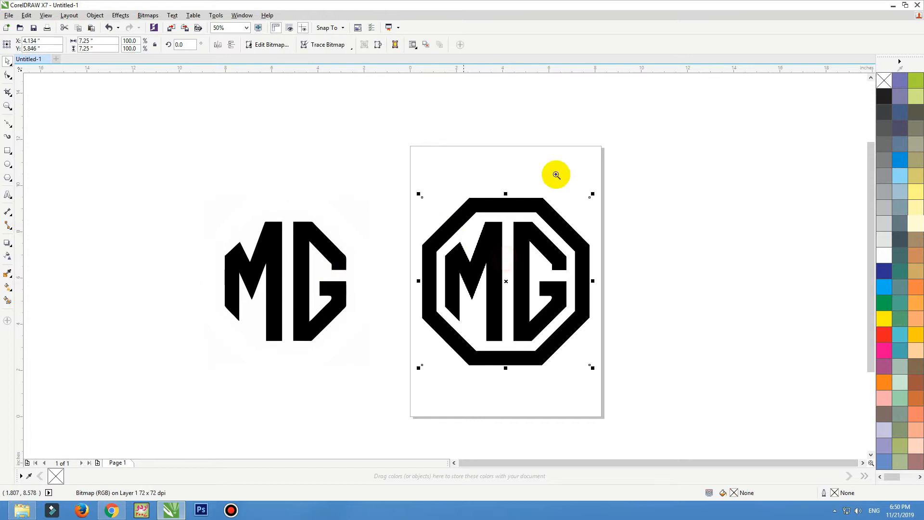
left_click_drag(568, 181, 163, 395)
left_click_drag(300, 253, 300, 253)
left_click(898, 120)
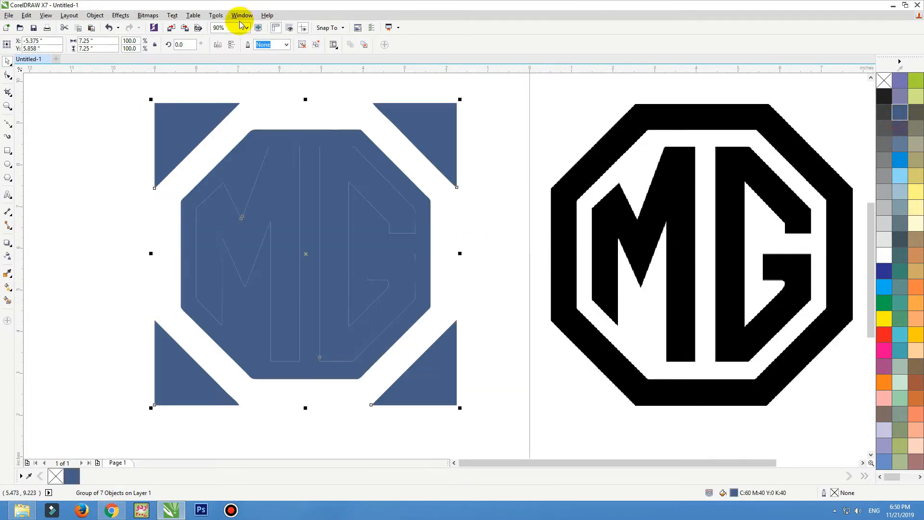
Delete the octagon and the four corner triangles from the traced MG.
left_click(487, 167)
left_click(424, 203)
key("Delete")
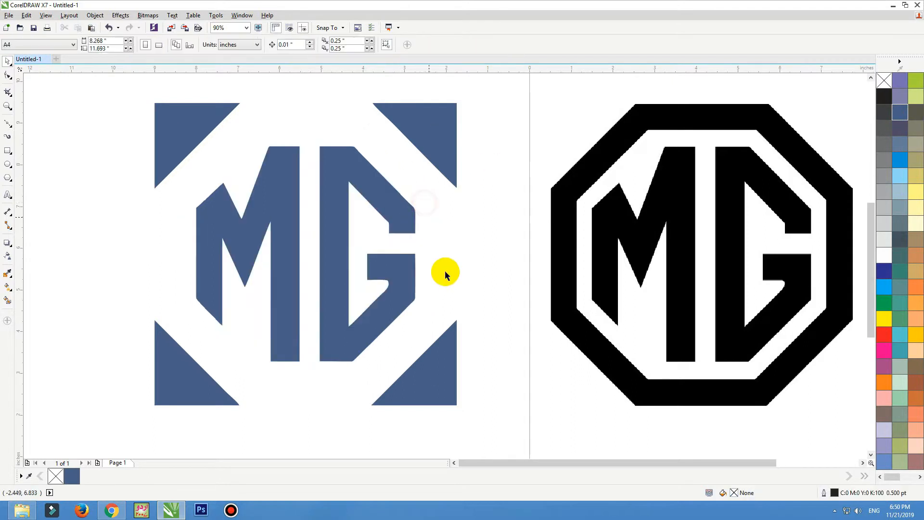
left_click(450, 397)
key("Delete")
left_click(171, 386)
key("Delete")
left_click(170, 147)
key("Delete")
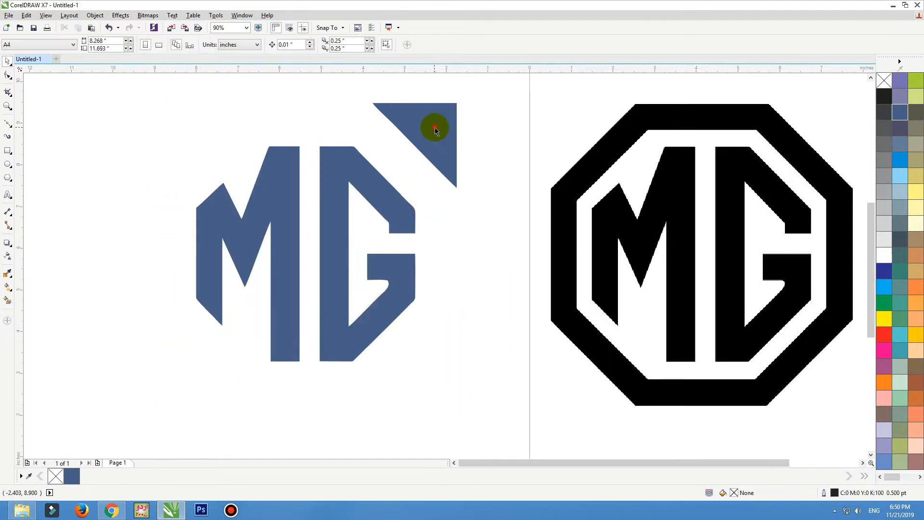
left_click(435, 128)
key("Delete")
left_click(609, 174)
left_click(347, 48)
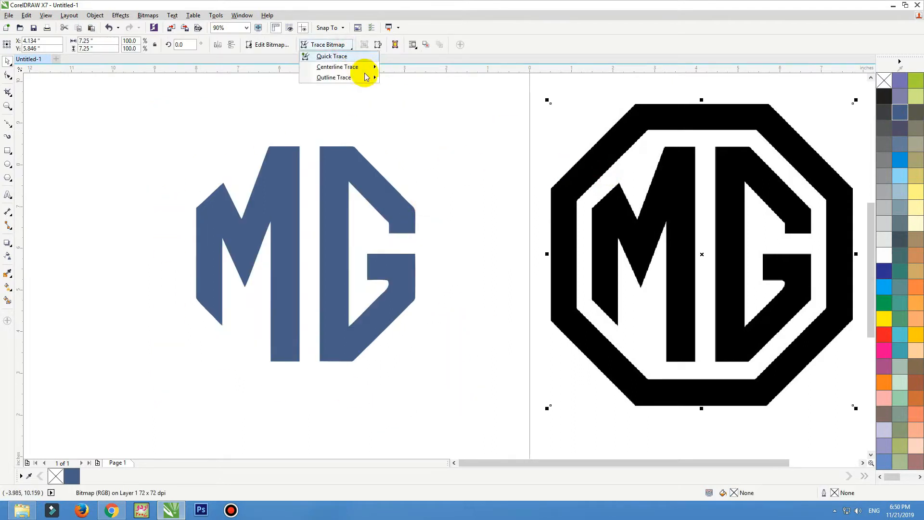
Trace the black MG bitmap as Line Art, then delete that black trace.
mouse_move(368, 77)
left_click(401, 78)
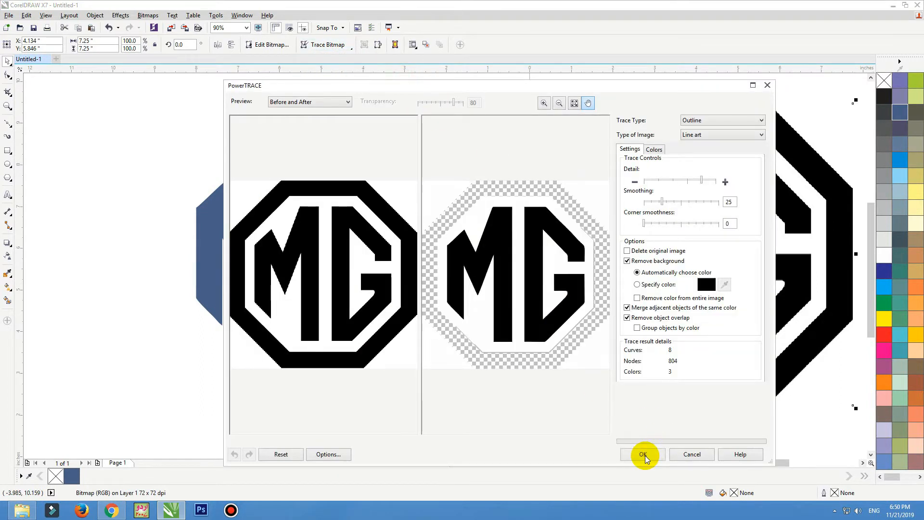
left_click(644, 455)
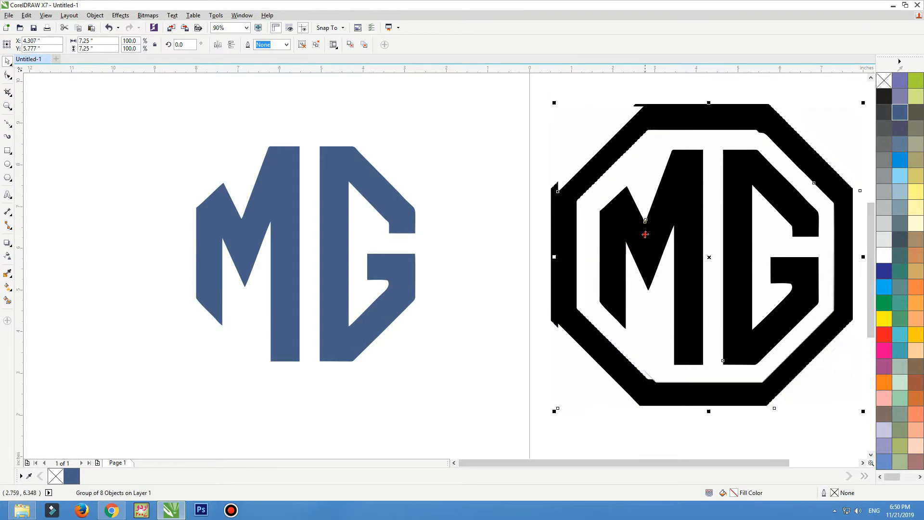
left_click_drag(646, 234, 640, 229)
scroll(640, 229, "down", 2)
left_click_drag(332, 163, 771, 381)
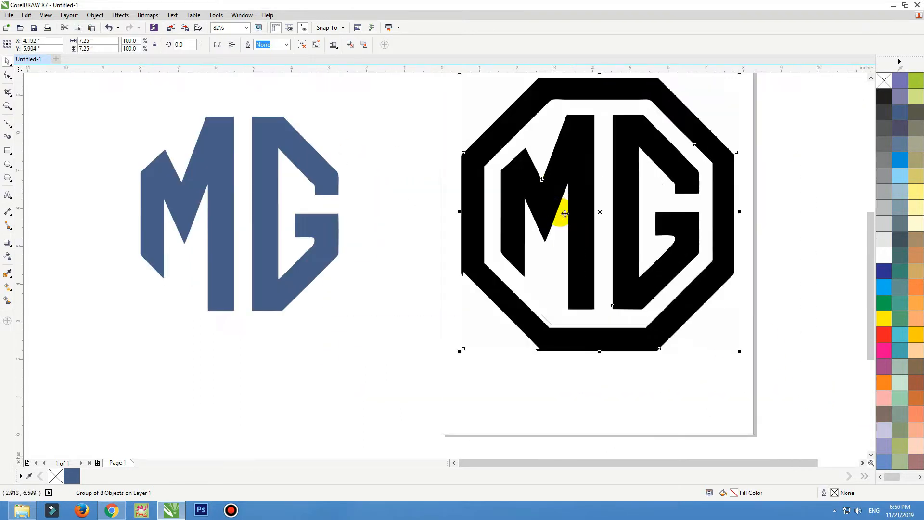
key("Delete")
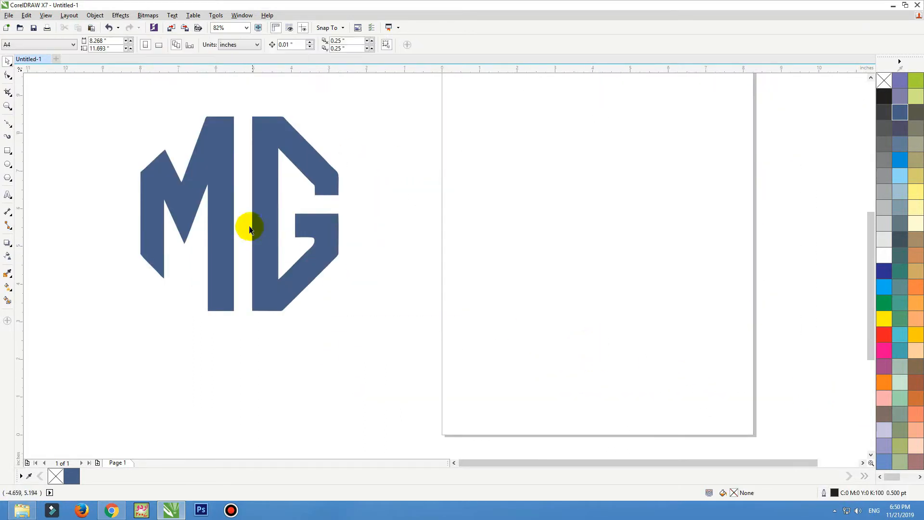
Remove the black MG octagon bitmap and move the blue MG letters onto the page.
left_click_drag(256, 233, 385, 358)
key("ctrl+z")
left_click(72, 161)
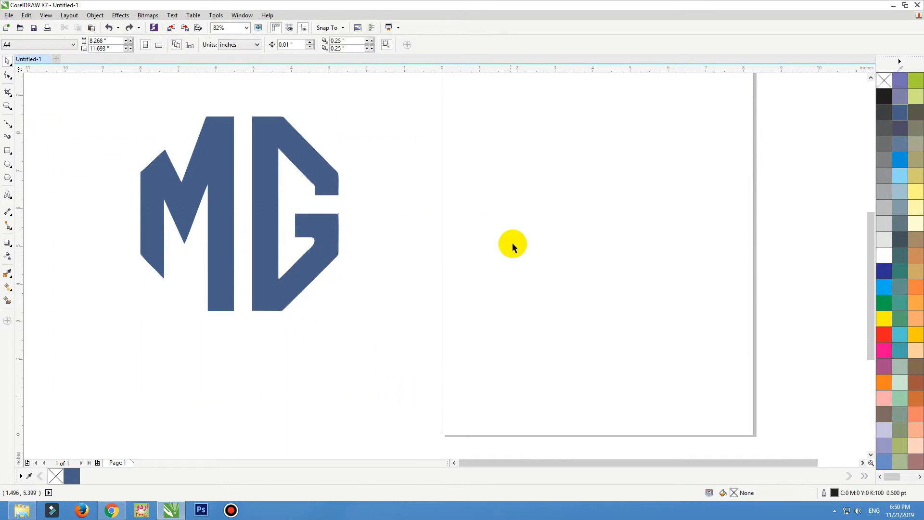
key("ctrl+v")
scroll(516, 223, "down", 3)
scroll(552, 247, "up", 2)
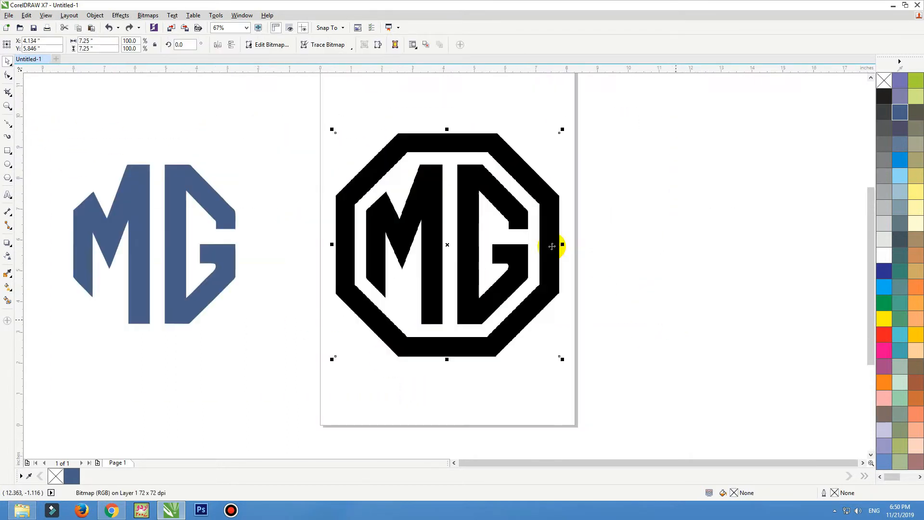
left_click(167, 185)
left_click(423, 234)
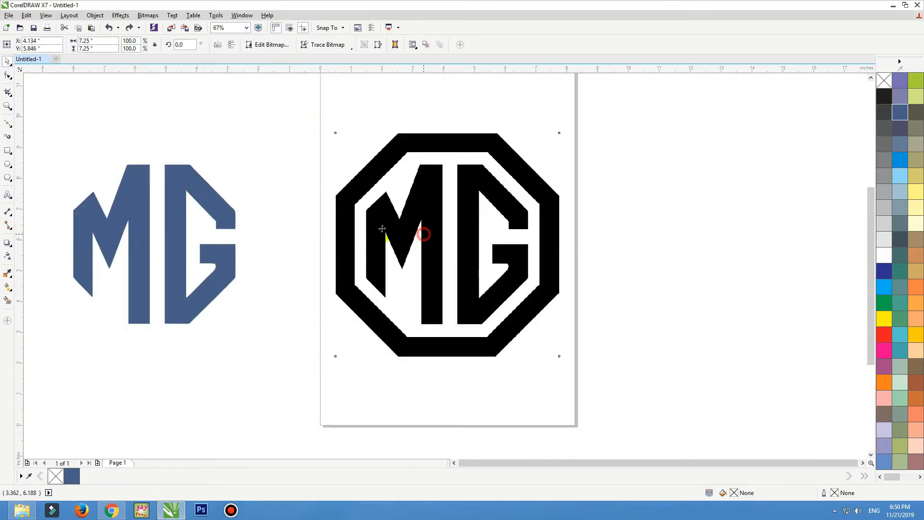
key("Delete")
left_click_drag(205, 191, 722, 197)
Fill the MG letters black and return to the 'logo black' image results.
left_click(890, 102)
key("alt+Tab")
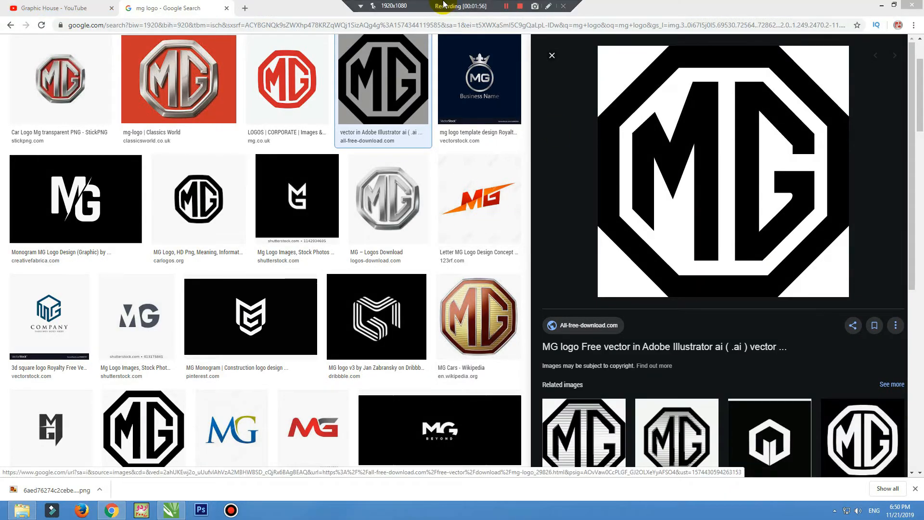
key("Escape")
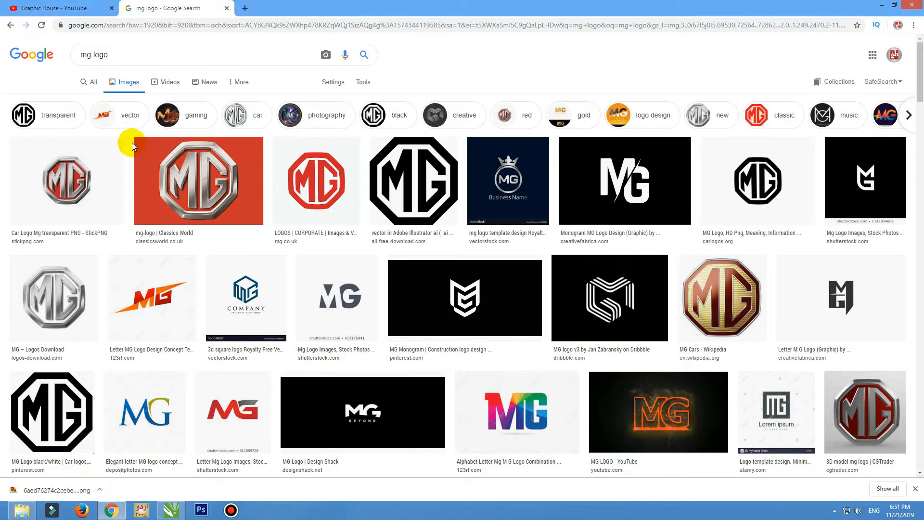
left_click(12, 27)
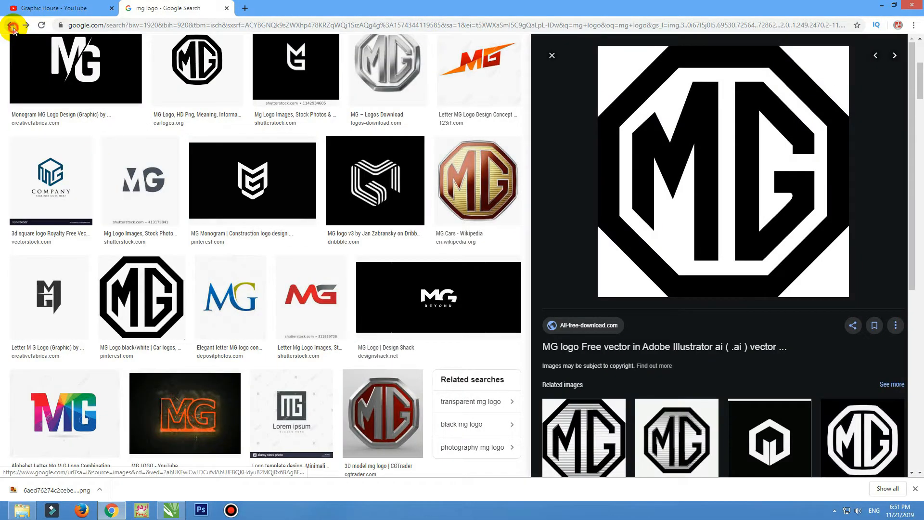
left_click(12, 27)
left_click(11, 26)
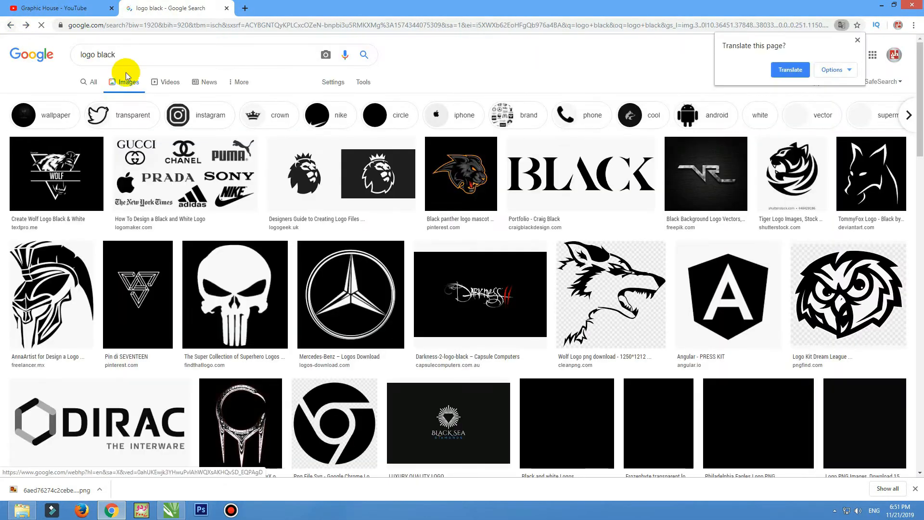
left_click(858, 41)
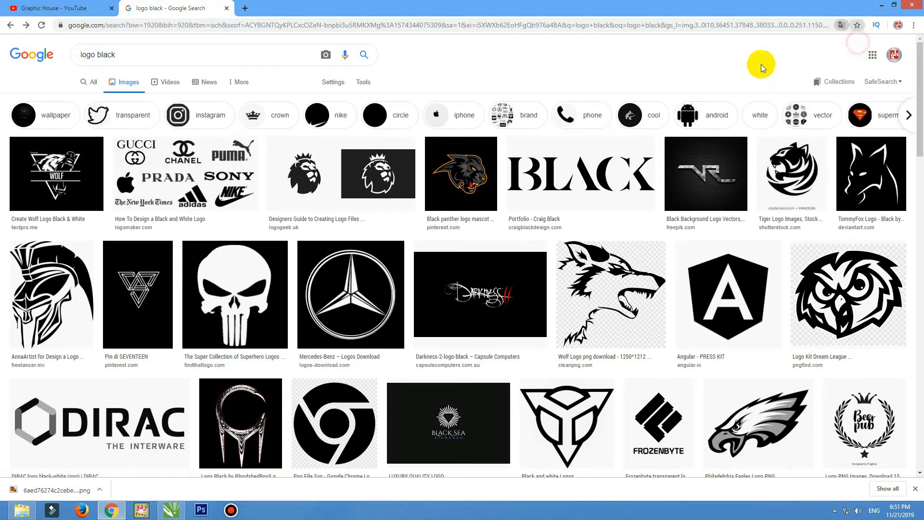
Copy the black-and-white owl logo image.
scroll(839, 279, "down", 3)
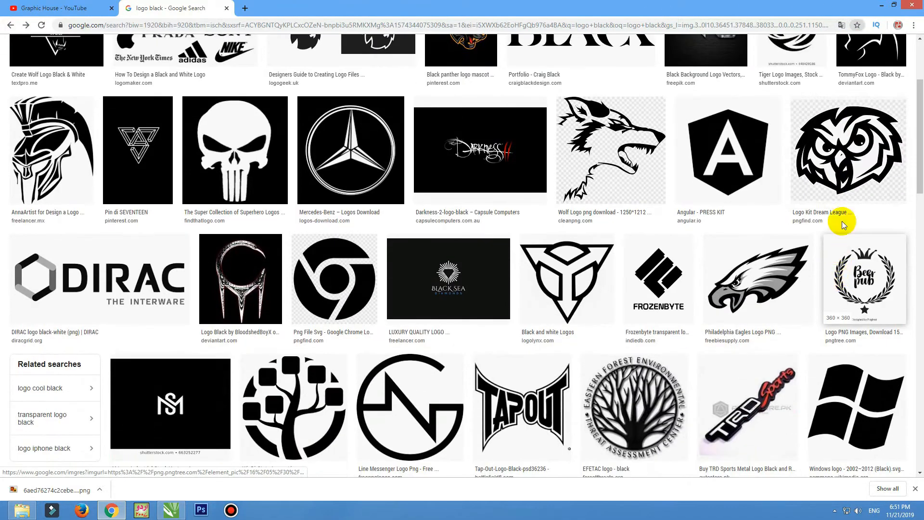
left_click(853, 159)
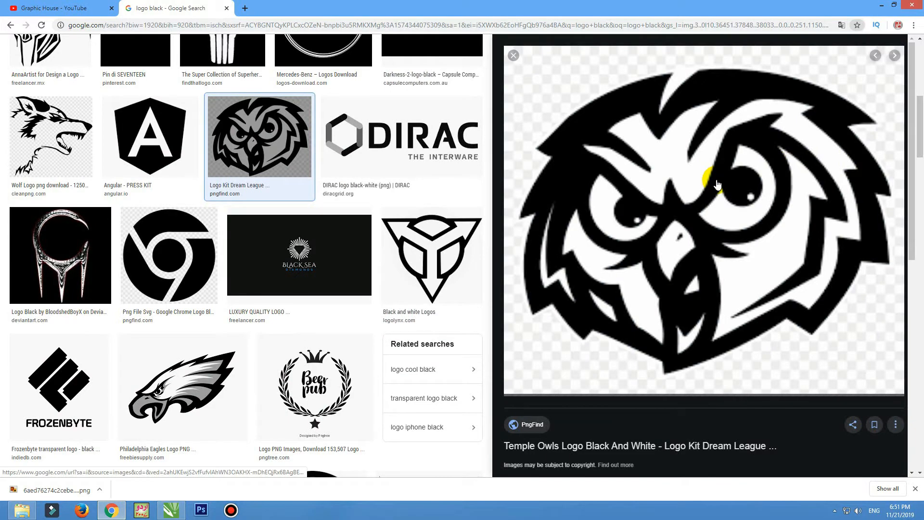
right_click(677, 175)
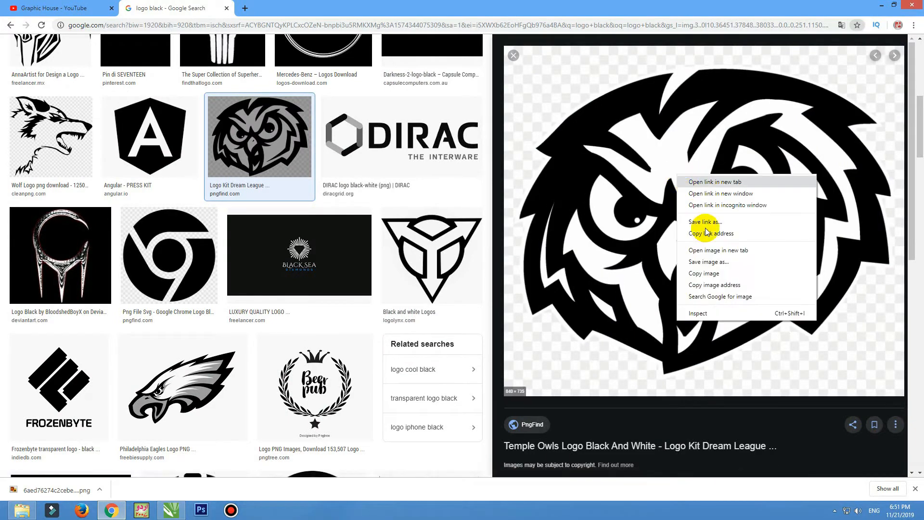
left_click(704, 273)
Paste the owl, trace it as Line Art, and delete the original owl bitmap.
key("alt+Tab")
key("ctrl+v")
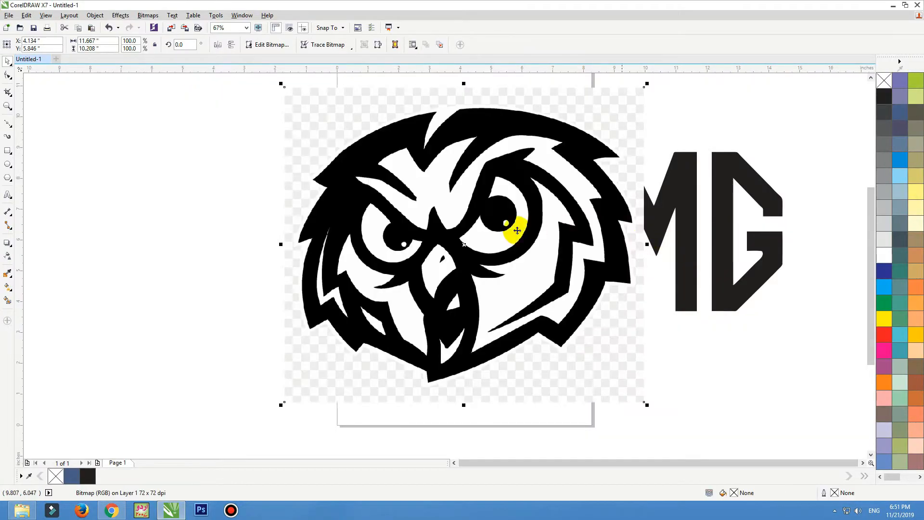
left_click_drag(405, 234, 402, 235)
left_click(332, 45)
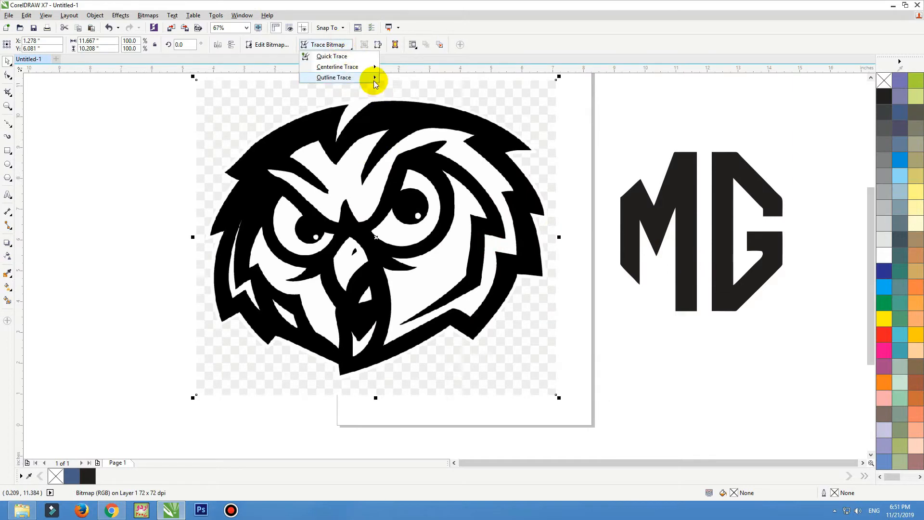
mouse_move(371, 77)
left_click(406, 78)
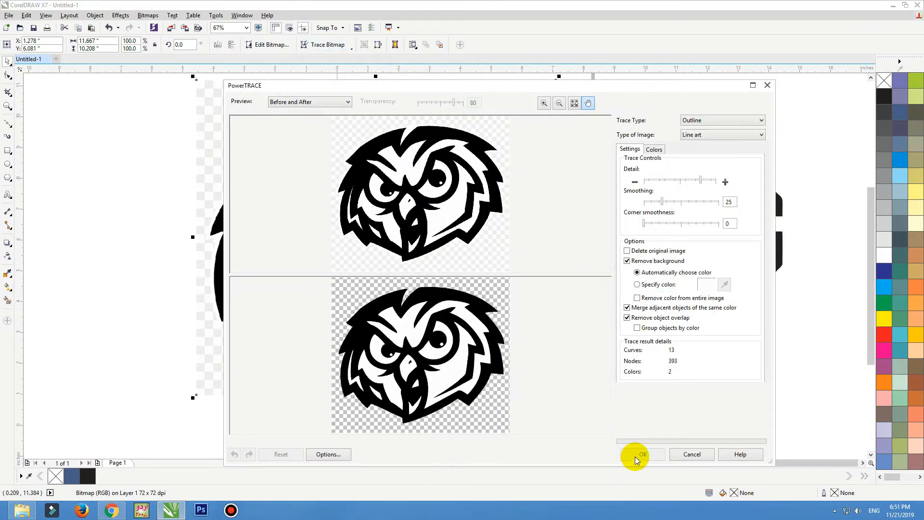
left_click(634, 456)
scroll(351, 159, "down", 3)
left_click_drag(351, 161, 631, 198)
left_click_drag(339, 195, 311, 190)
key("Delete")
Fill the traced owl's shapes, including the nostril, with light blue and shift it right.
left_click(615, 165)
scroll(617, 163, "up", 2)
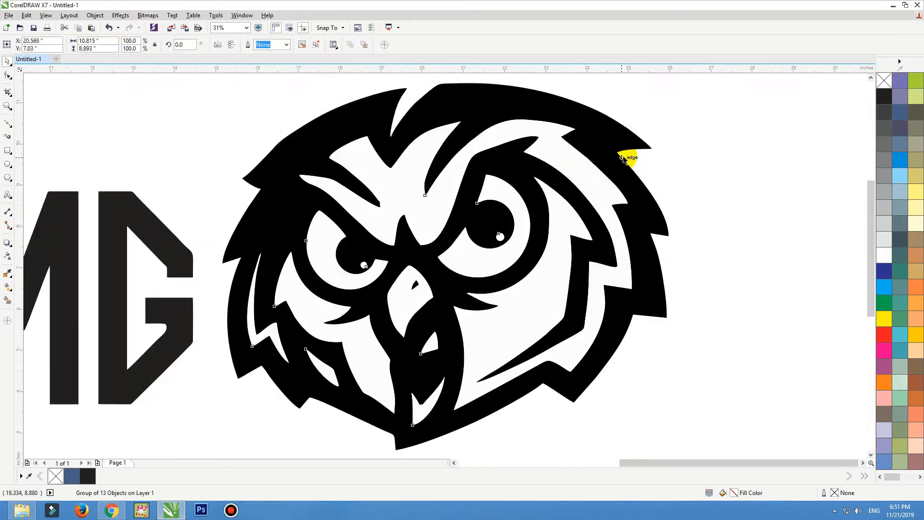
scroll(626, 155, "down", 1)
left_click(621, 154, "ctrl")
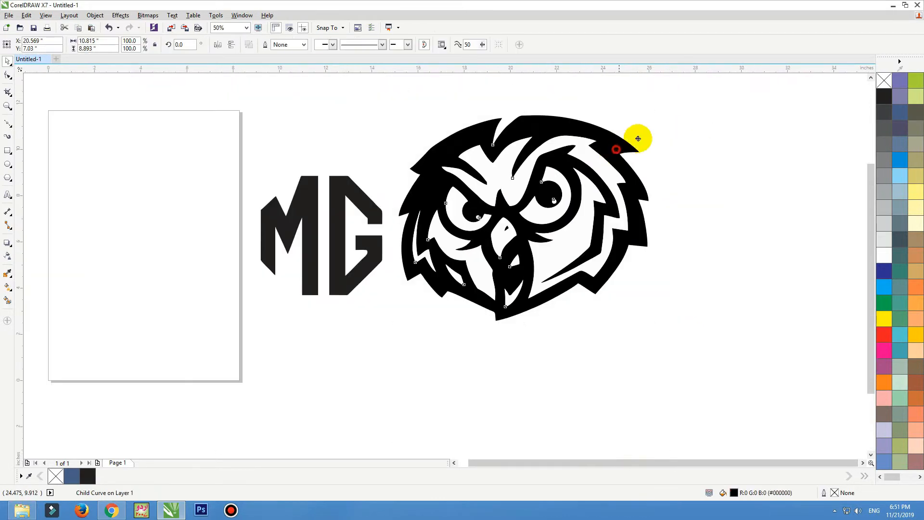
left_click(885, 284)
left_click(680, 240)
left_click(503, 229, "ctrl")
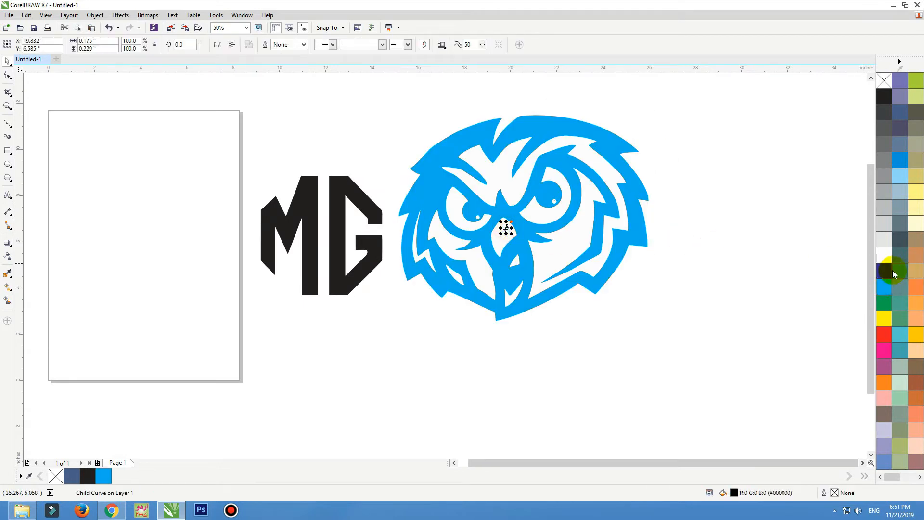
left_click(885, 285)
left_click(761, 267)
left_click_drag(506, 236, 548, 225)
Align the G level with the M, group the MG letters, and move the group up-right.
left_click(332, 228)
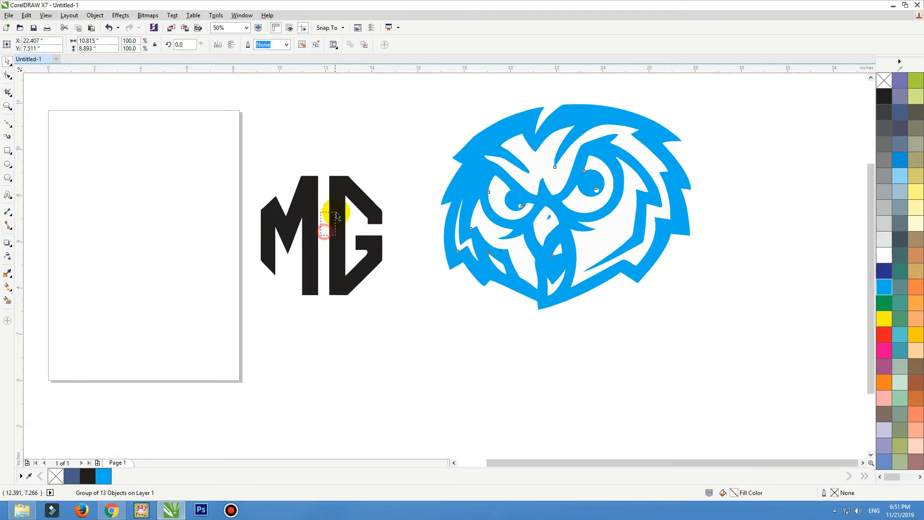
left_click(347, 218)
left_click_drag(347, 218, 336, 230)
left_click_drag(409, 151, 194, 356)
key("ctrl+g")
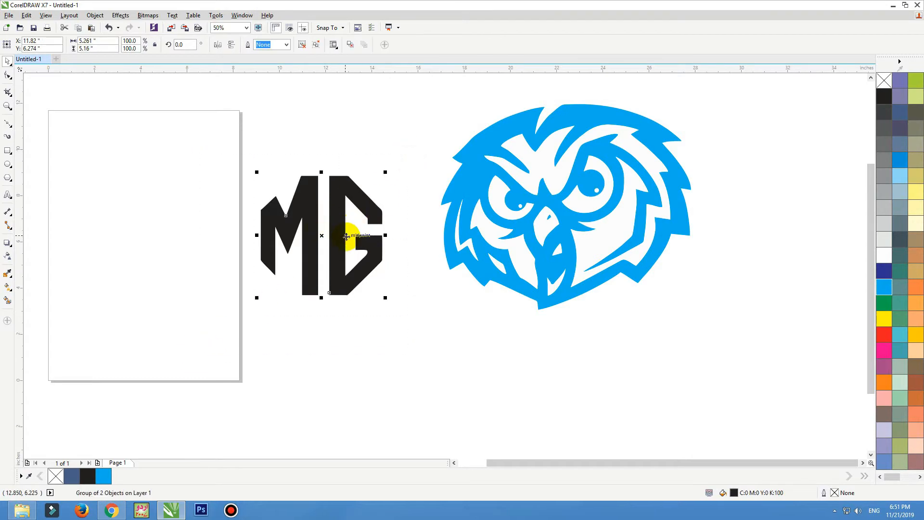
left_click_drag(351, 233, 371, 204)
key("alt+Tab")
Copy the LOGO INSTAGRAM camera image, paste it in CorelDRAW, then delete it.
key("Escape")
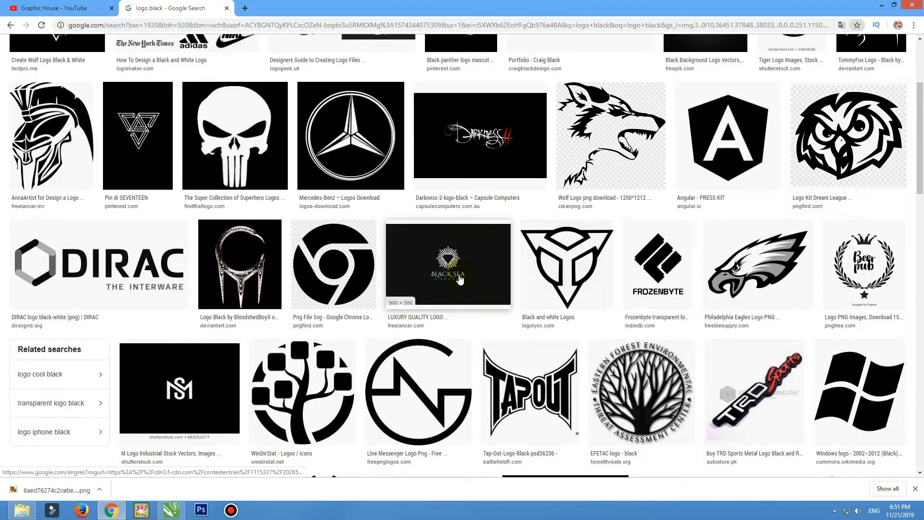
scroll(459, 279, "down", 4)
scroll(460, 279, "down", 3)
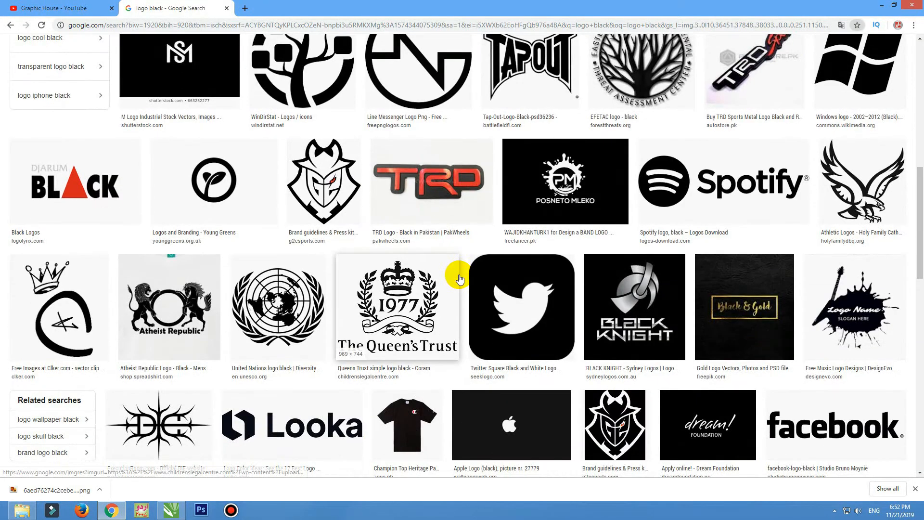
scroll(459, 279, "down", 3)
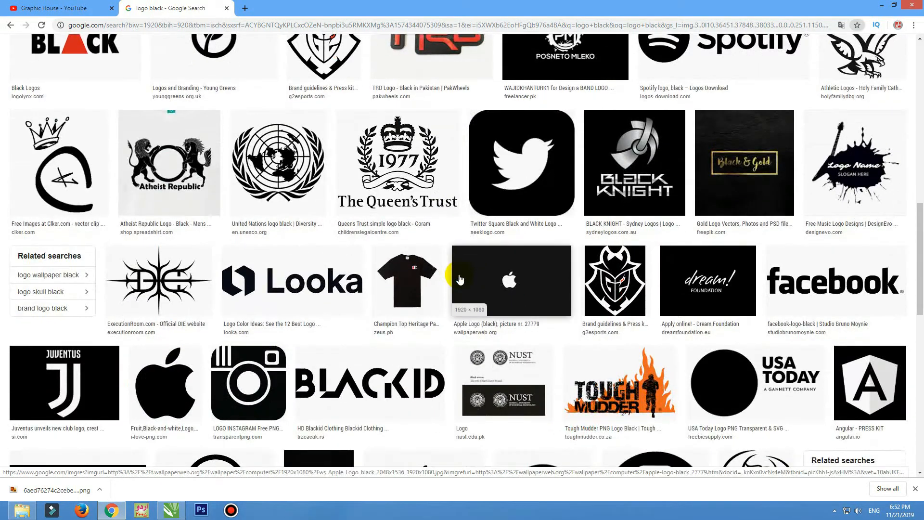
scroll(460, 279, "down", 2)
scroll(460, 278, "down", 4)
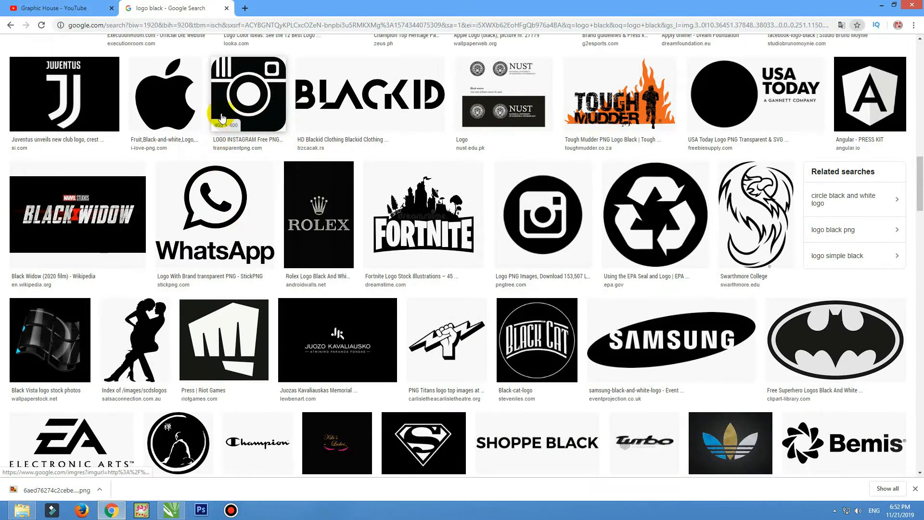
left_click(246, 97)
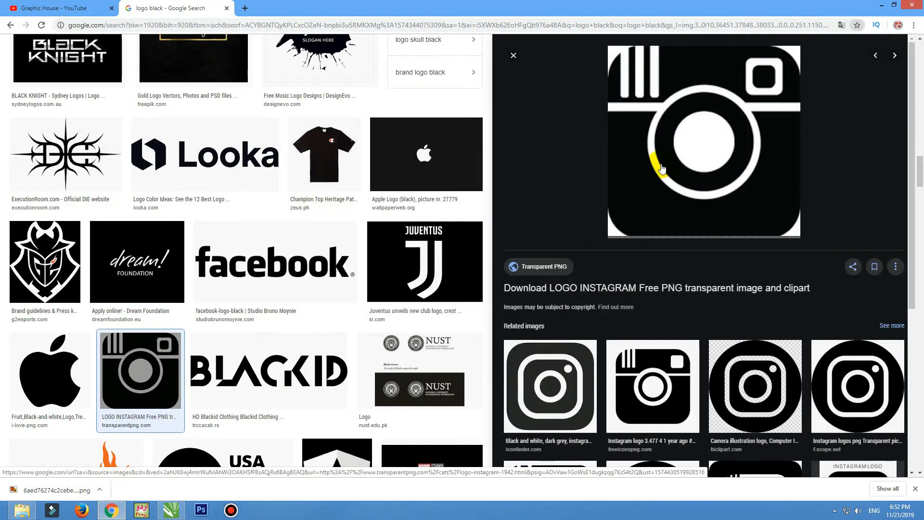
right_click(632, 149)
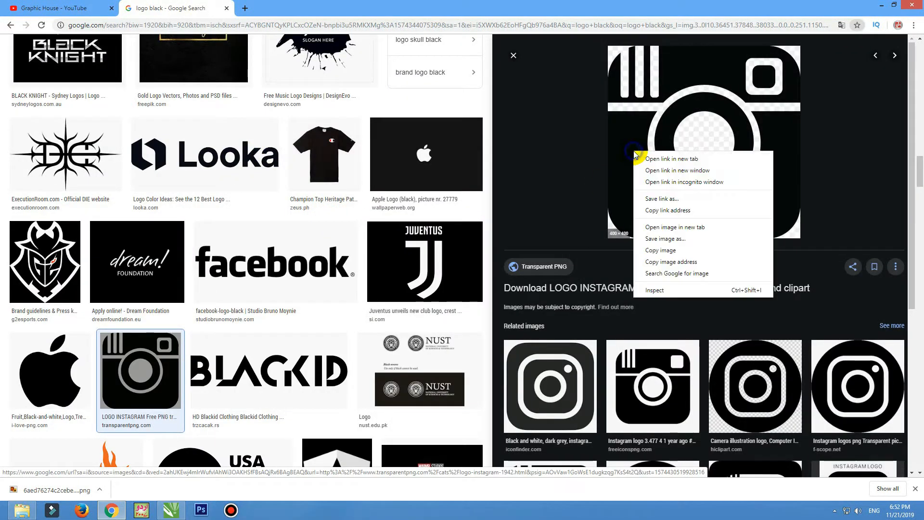
left_click(657, 254)
key("alt+Tab")
key("ctrl+v")
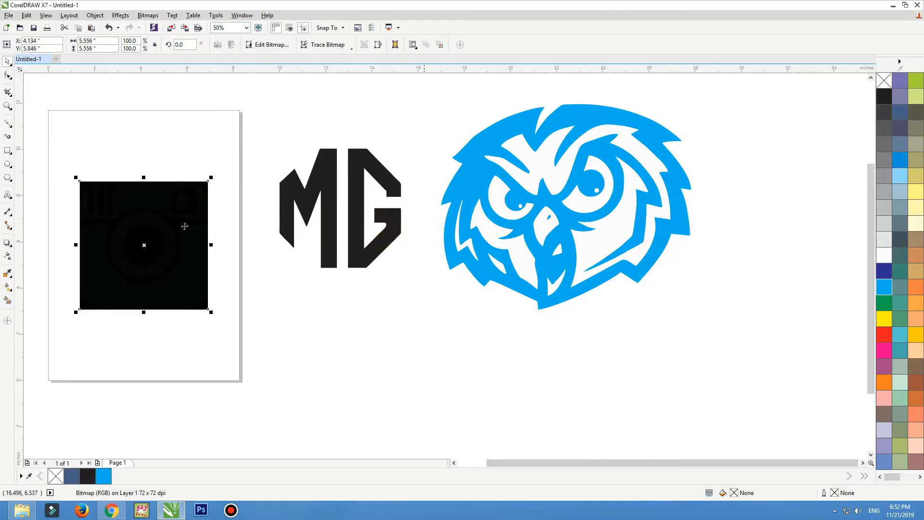
key("Delete")
Back in the results, preview the round Instagram logo and close it.
key("alt+Tab")
key("Escape")
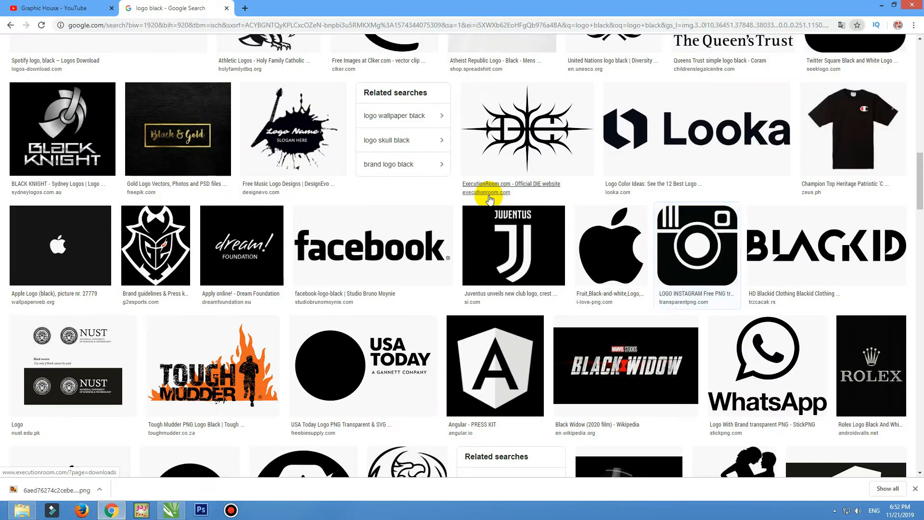
scroll(423, 216, "down", 4)
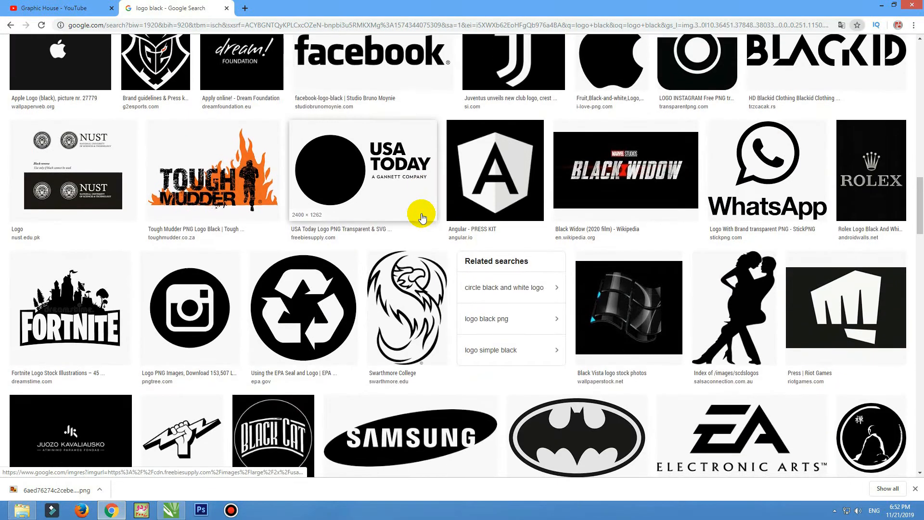
scroll(425, 216, "down", 4)
left_click(193, 115)
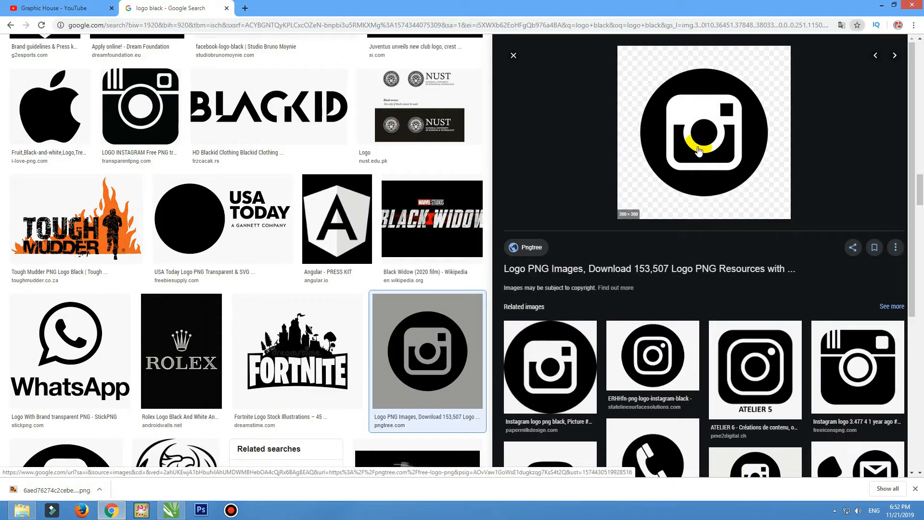
key("Escape")
scroll(541, 183, "down", 5)
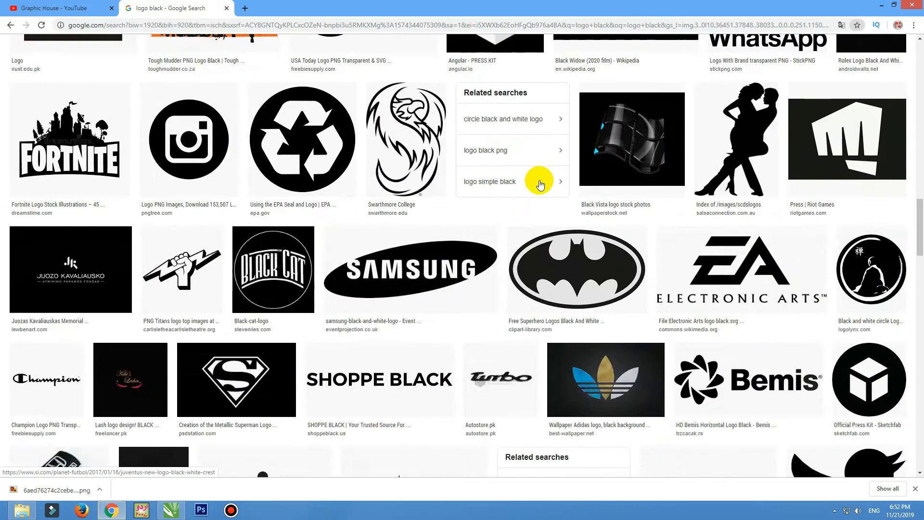
Copy the dancing couple silhouette image and paste it into CorelDRAW.
left_click(711, 110)
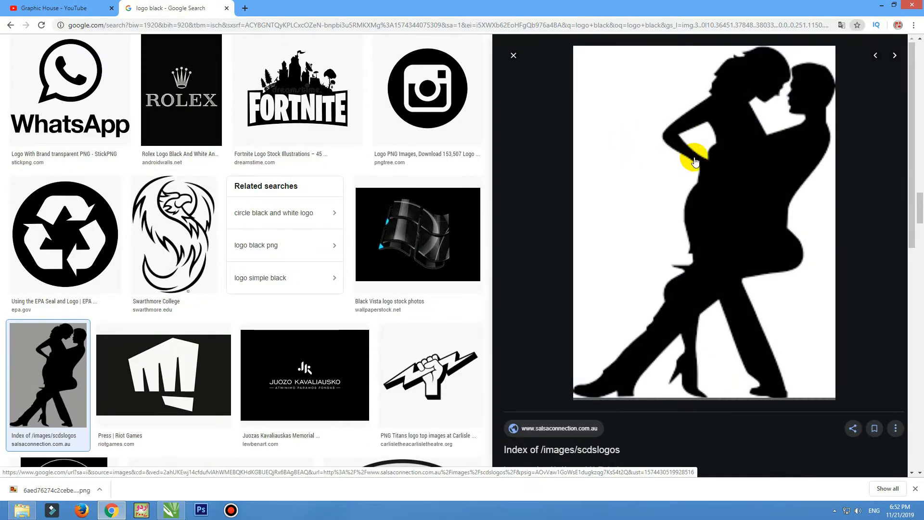
right_click(708, 147)
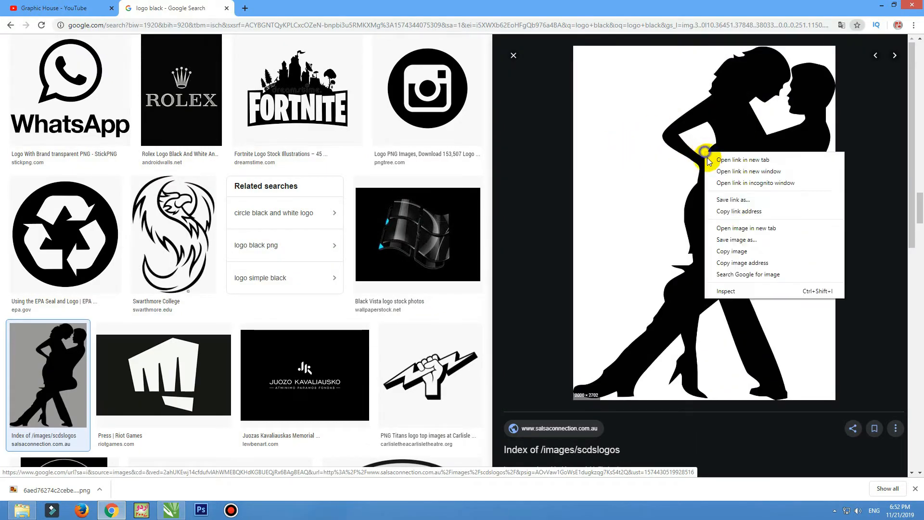
left_click(731, 240)
key("alt+Tab")
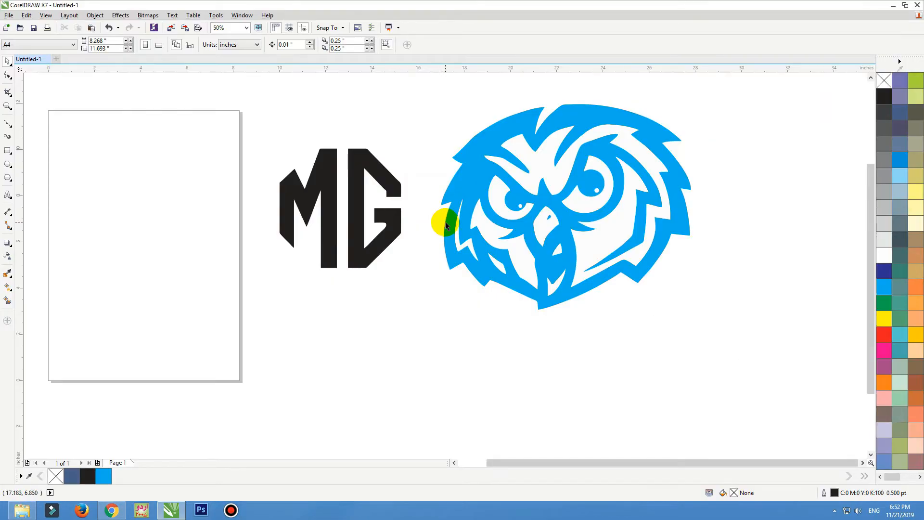
key("ctrl+v")
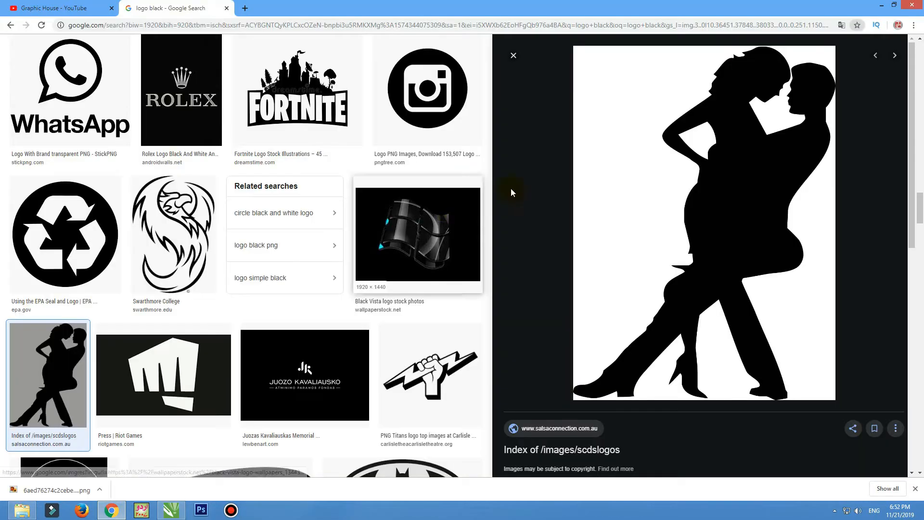
right_click(686, 179)
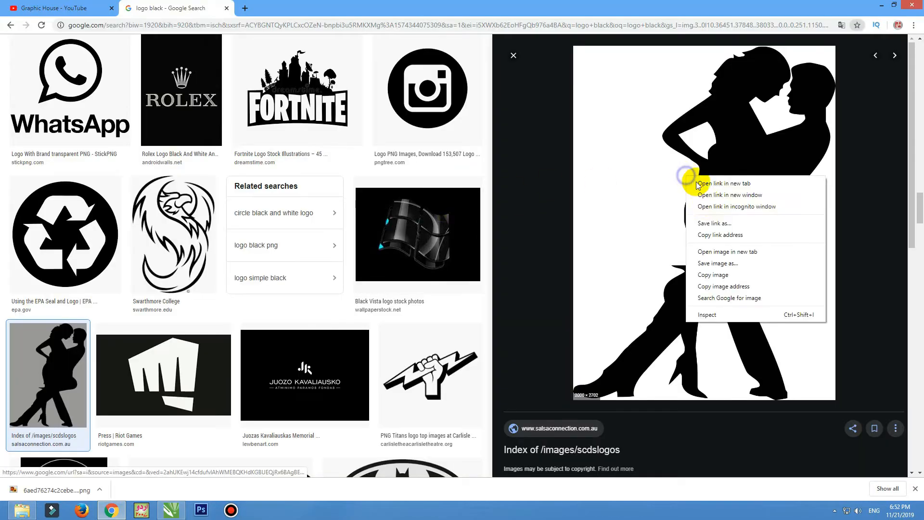
left_click(715, 275)
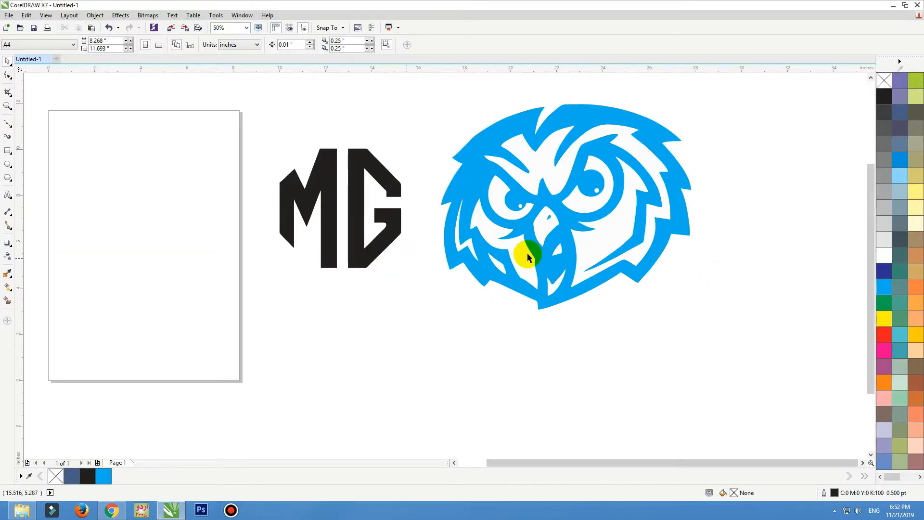
Paste the dancing couple bitmap and trace it with Outline Trace > Logo, reducing the bitmap first.
key("ctrl+v")
key("F4")
left_click_drag(347, 157, 227, 157)
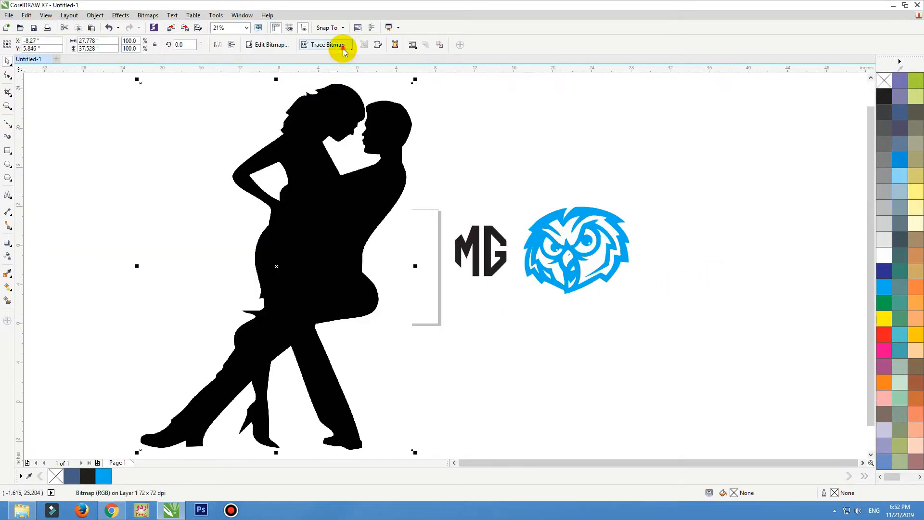
left_click(343, 50)
mouse_move(370, 77)
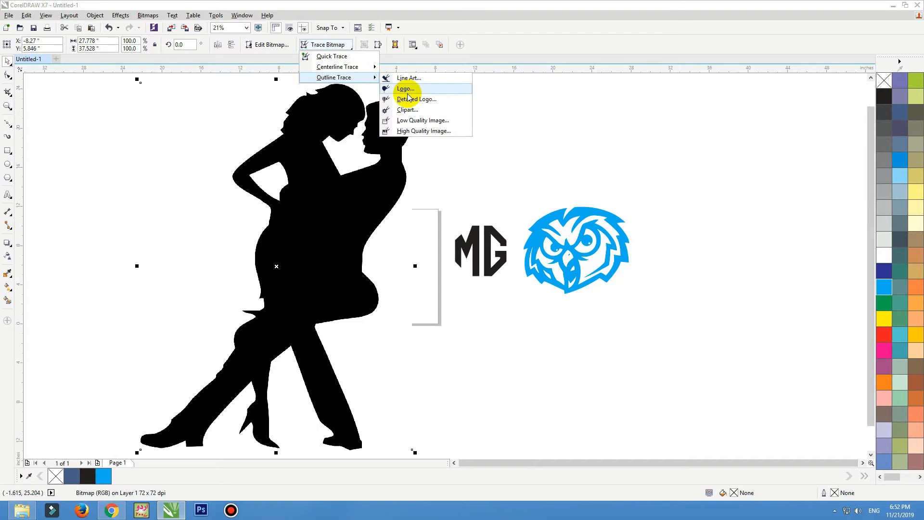
left_click(406, 90)
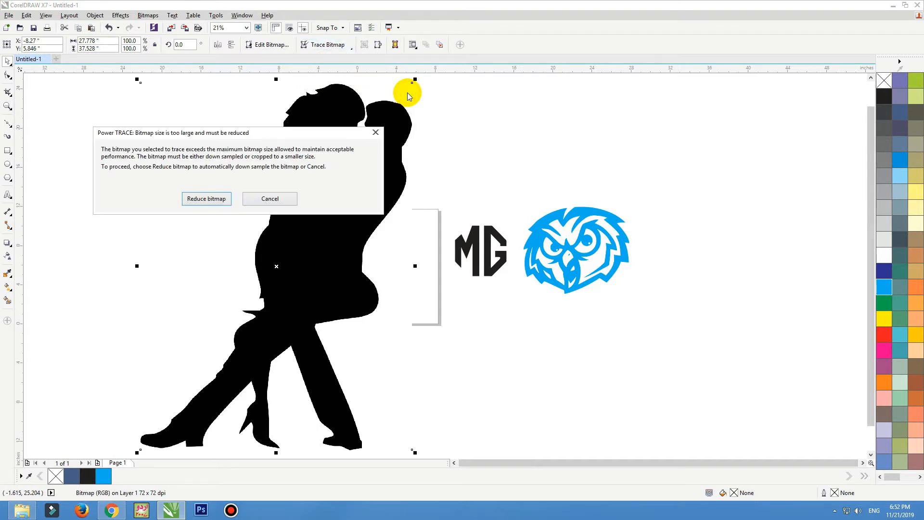
left_click(200, 201)
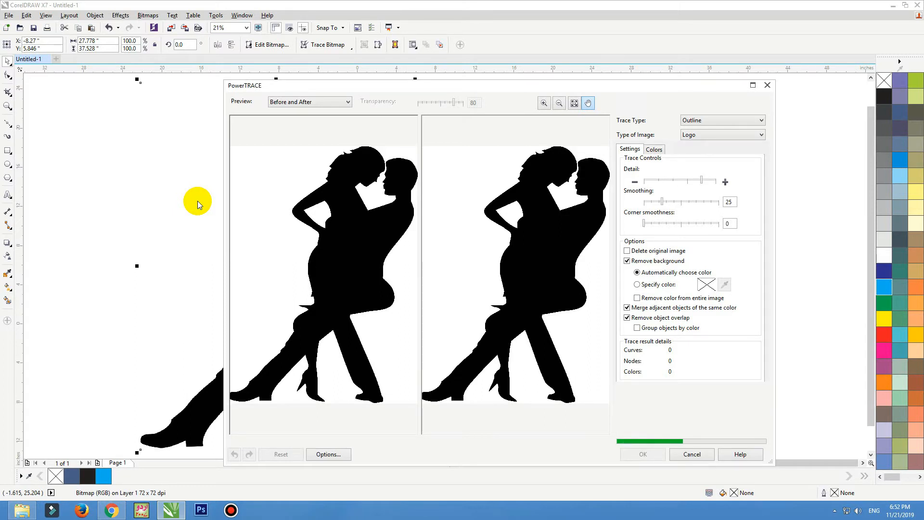
left_click(627, 459)
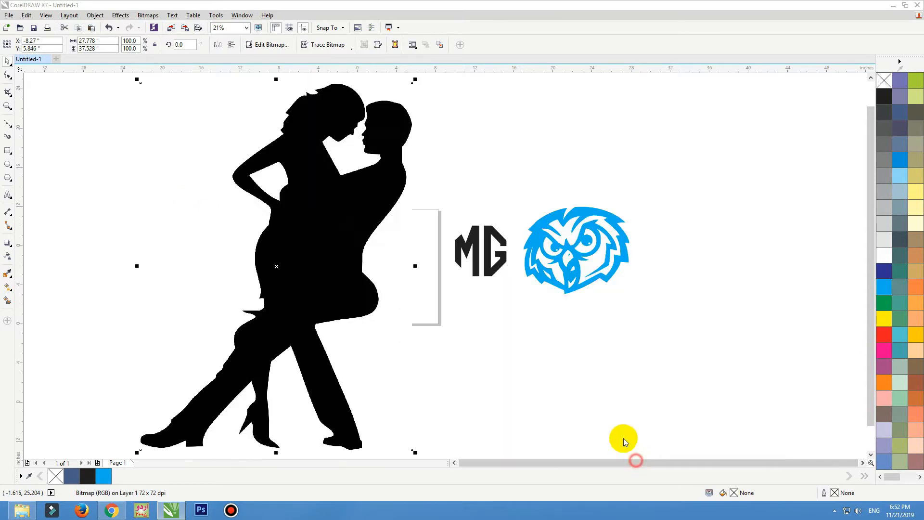
Pull the traced silhouette clear, fill it dark blue, and shrink it to about 52%.
mouse_move(355, 256)
left_mouse_down()
mouse_move(553, 248)
mouse_move(189, 259)
left_mouse_up()
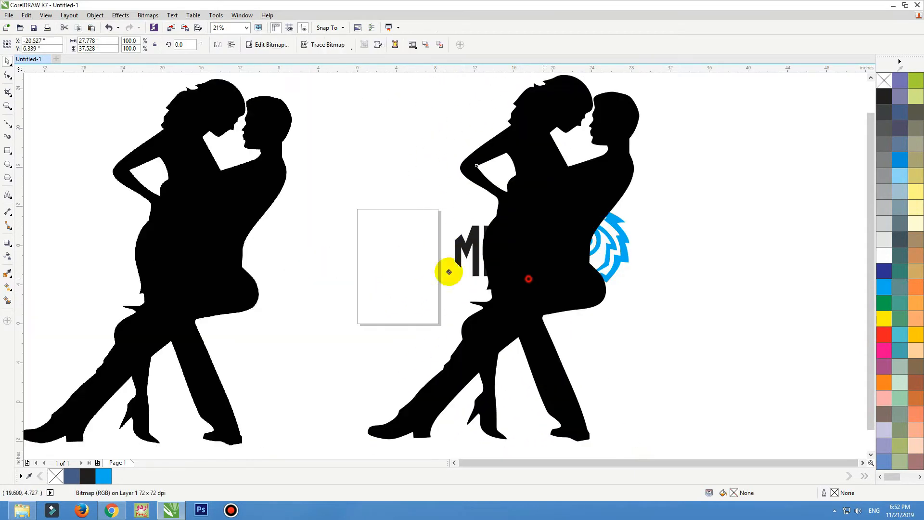
left_click_drag(504, 268, 343, 254)
left_click(885, 262)
left_click(884, 271)
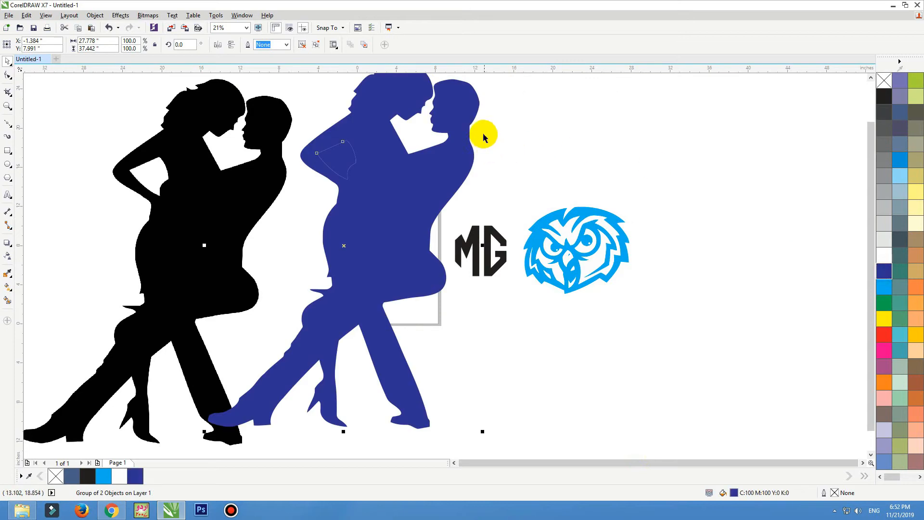
scroll(484, 136, "down", 1)
scroll(490, 116, "up", 1)
left_click_drag(585, 79, 519, 167)
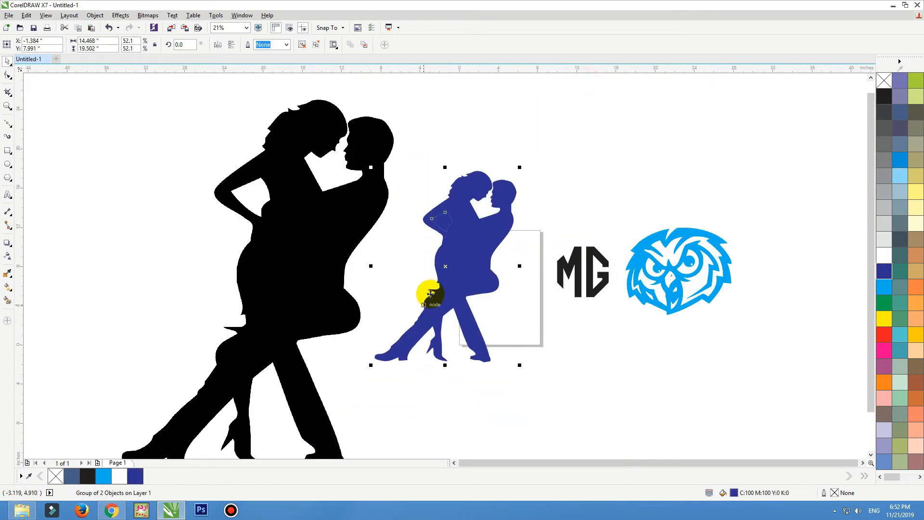
Delete the stray arm-gap shape and the original black bitmap, placing the blue dancers beside MG.
left_click(445, 221, "ctrl")
key("Delete")
left_click_drag(458, 238, 481, 235)
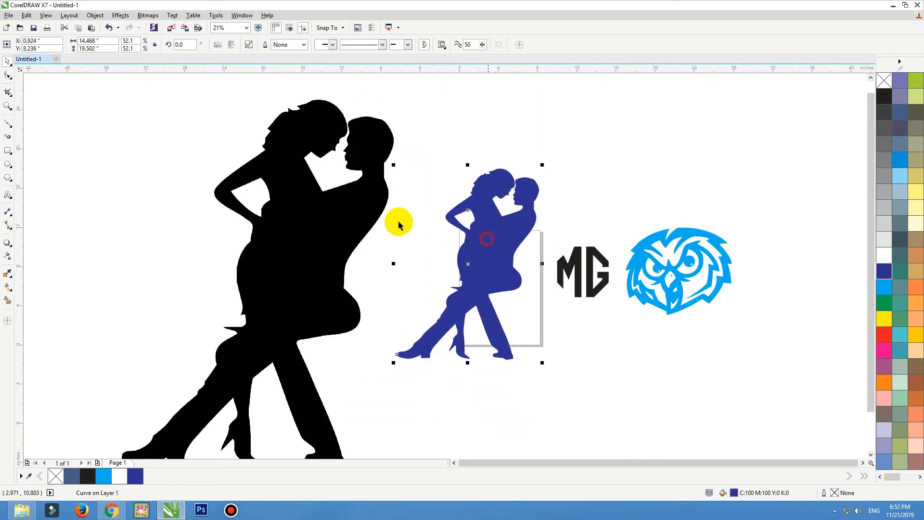
left_click_drag(320, 220, 363, 212)
left_click_drag(322, 209, 296, 204)
key("Delete")
left_click_drag(508, 228, 515, 222)
key("alt+Tab")
Browse the logo results to the White Tiger Clipart stencil and copy that image.
key("Escape")
scroll(532, 227, "down", 14)
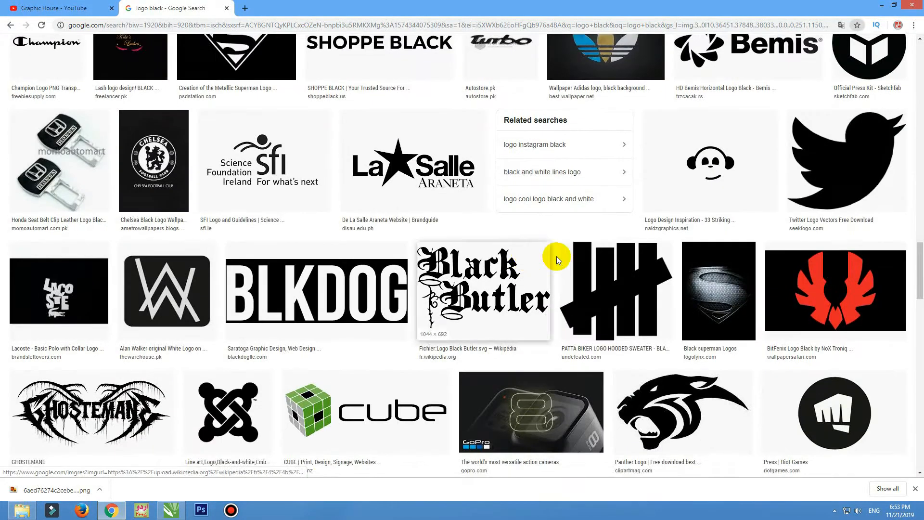
scroll(583, 256, "down", 4)
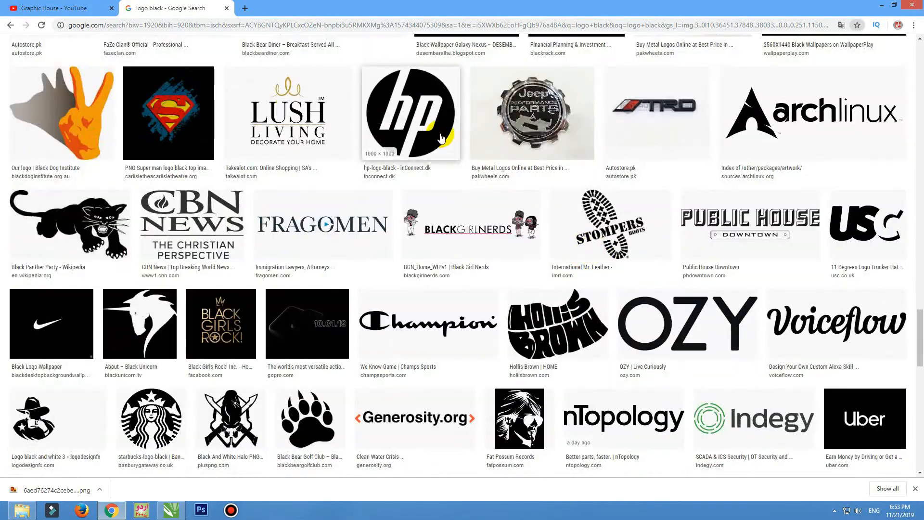
scroll(441, 138, "up", 20)
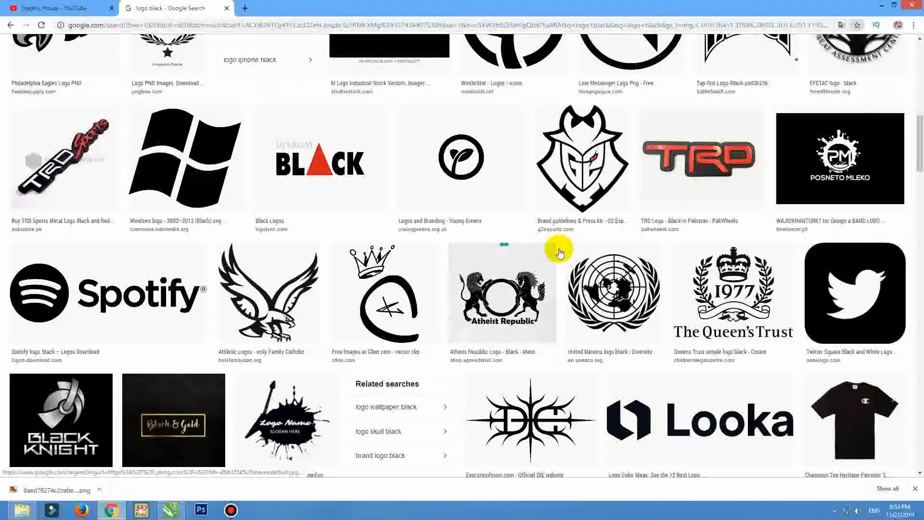
scroll(559, 250, "up", 3)
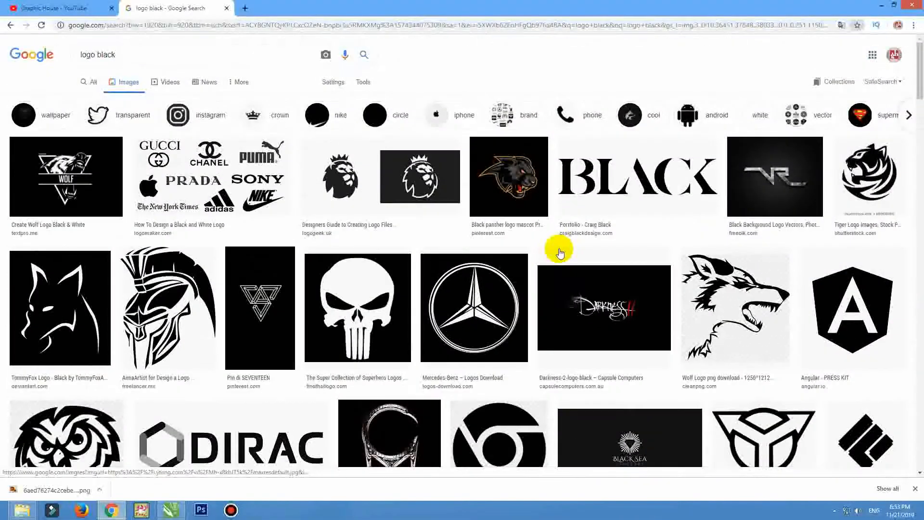
left_click(528, 180)
scroll(594, 204, "down", 1)
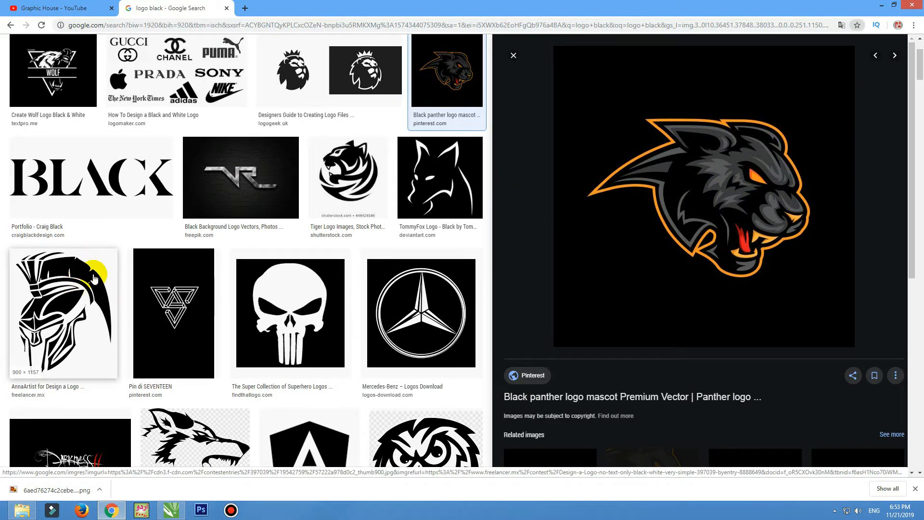
left_click(329, 149)
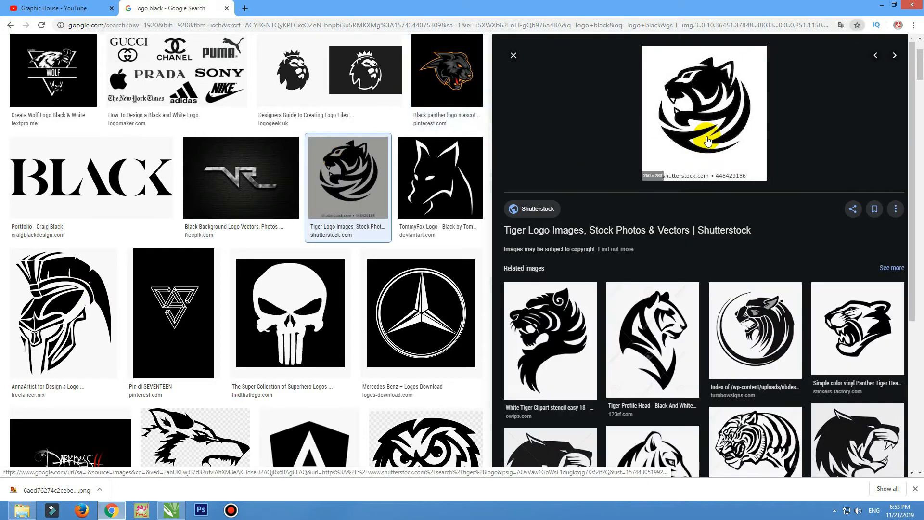
left_click(552, 332)
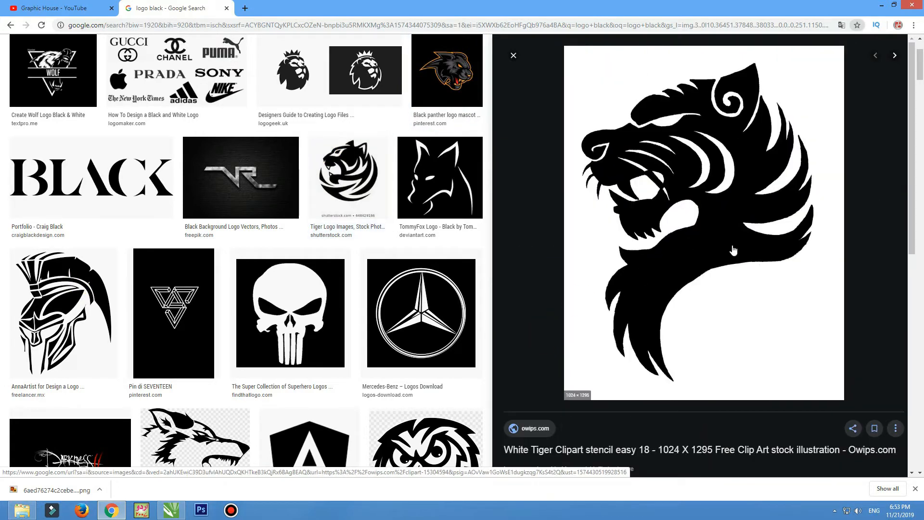
right_click(713, 219)
left_click(751, 310)
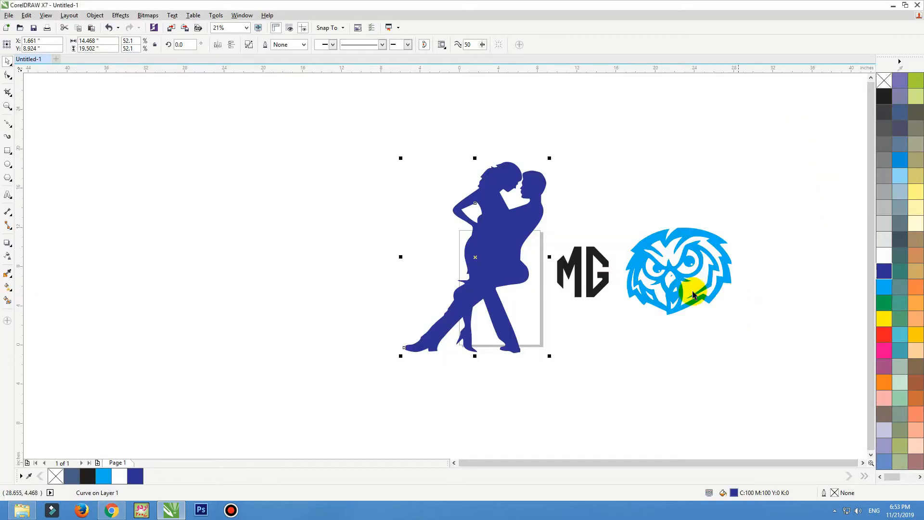
Paste the tiger stencil and trace it with Outline Trace > Line Art.
key("ctrl+v")
left_click_drag(519, 281, 360, 247)
key("shift+F2")
left_click(343, 45)
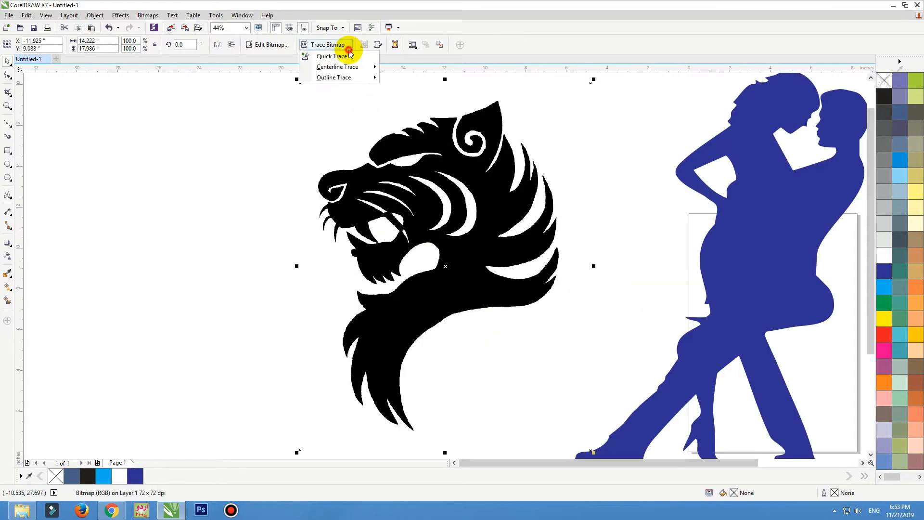
mouse_move(367, 77)
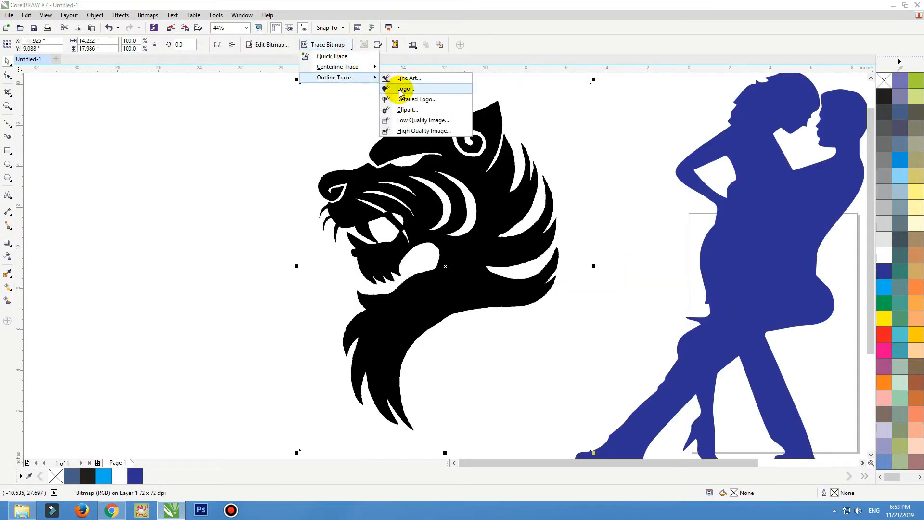
left_click(408, 78)
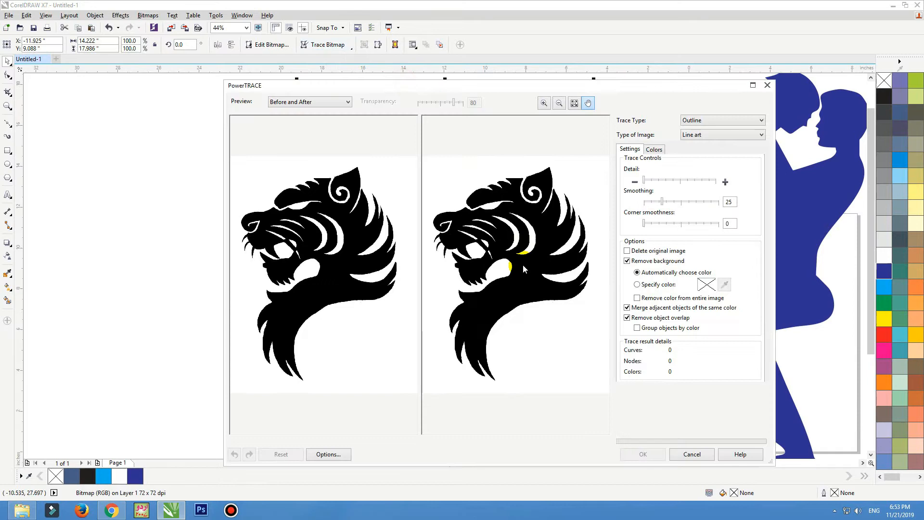
left_click(643, 455)
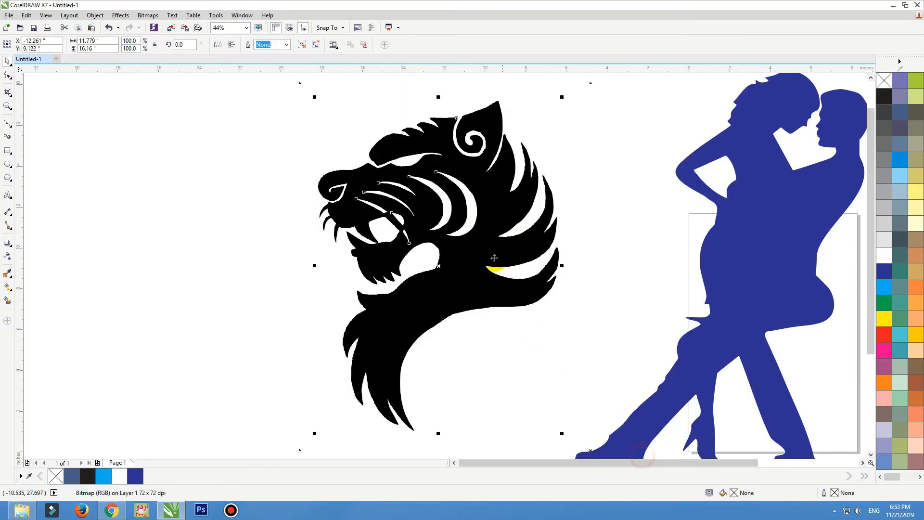
Delete the original tiger bitmap, move the traced tiger beside the dancers, and fill it khaki.
mouse_move(495, 258)
left_mouse_down()
mouse_move(151, 248)
mouse_move(316, 250)
left_mouse_up()
scroll(196, 251, "down", 2)
left_click(382, 206)
key("Delete")
mouse_move(226, 203)
left_mouse_down()
mouse_move(351, 200)
mouse_move(302, 202)
left_mouse_up()
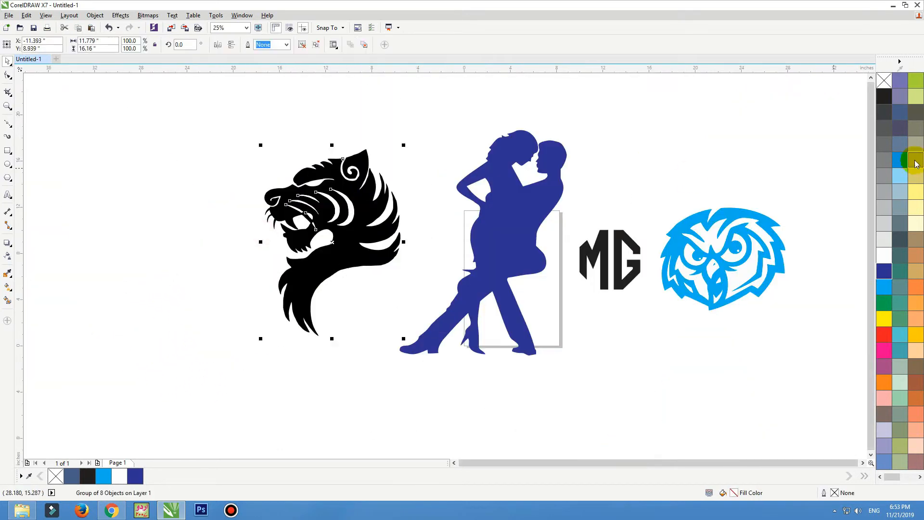
left_click(915, 164)
key("shift+F2")
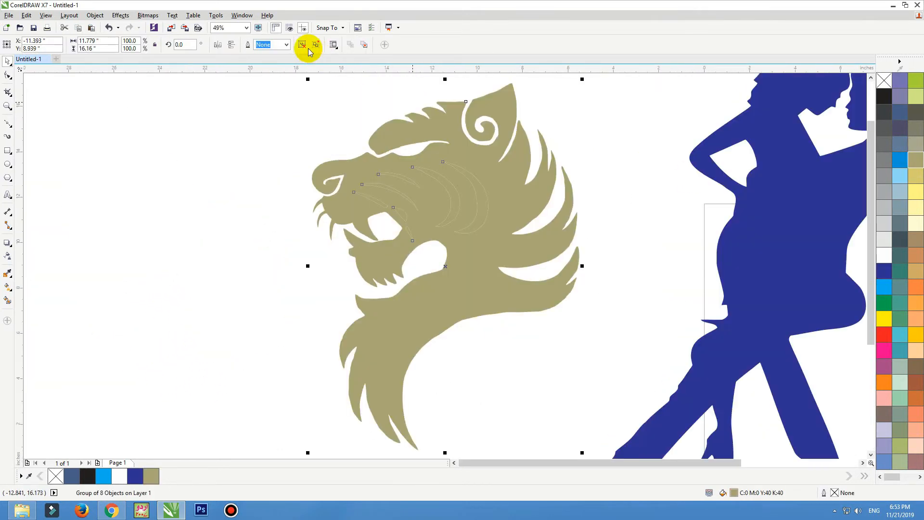
Delete the white stripe pieces so the tiger head is a single khaki shape.
left_click(268, 100)
left_click_drag(413, 192, 486, 246)
key("Delete")
key("ctrl+z")
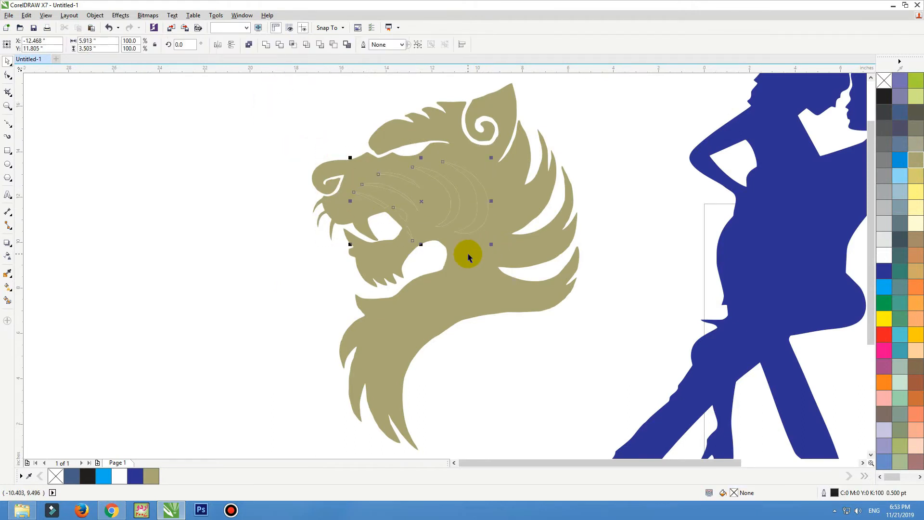
key("Delete")
left_click(462, 254)
scroll(460, 255, "down", 2)
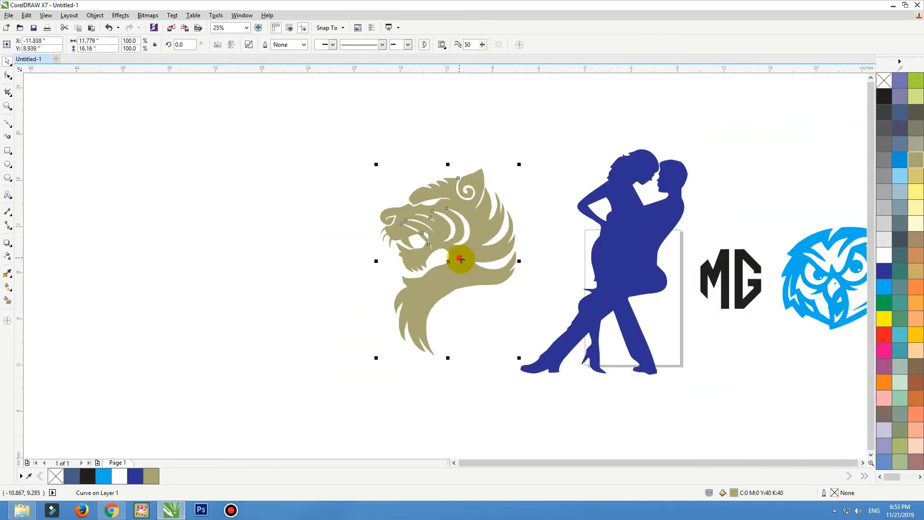
left_click(460, 262)
left_click(284, 170)
scroll(308, 164, "down", 1)
left_click_drag(305, 157, 632, 298)
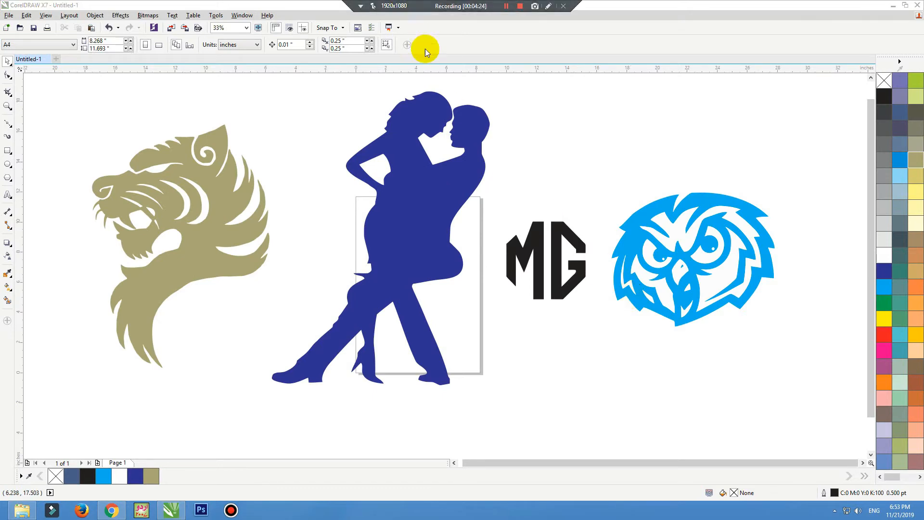
Return to Google's image results and close the tiger preview.
key("alt+Tab")
key("Escape")
scroll(424, 260, "up", 3)
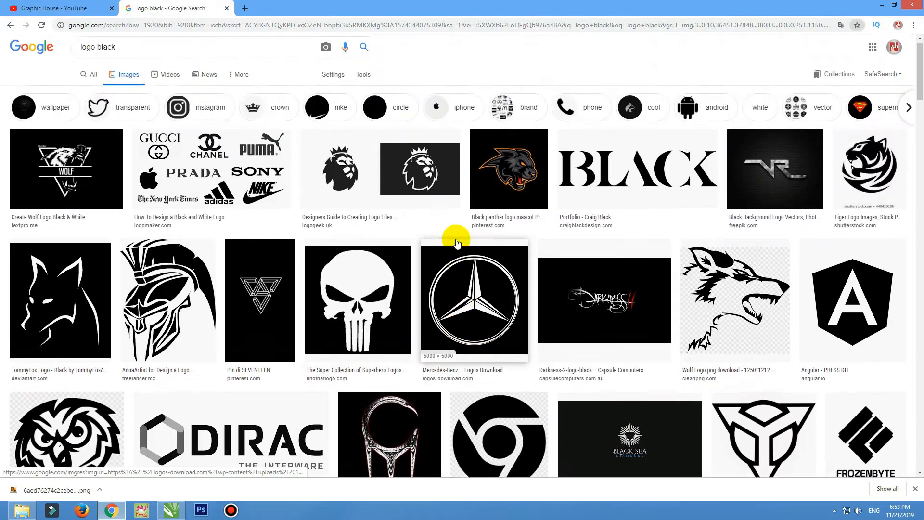
Search Google Images for "An logo".
left_click(158, 61)
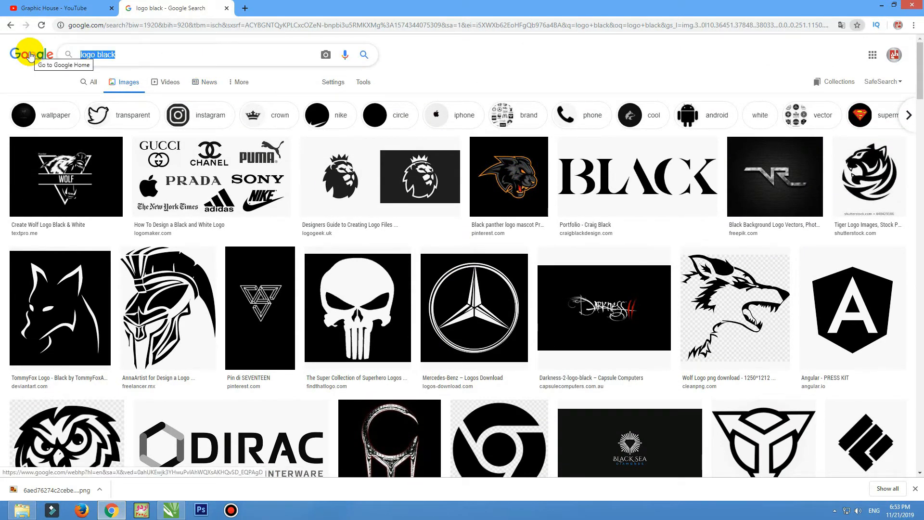
type("An logo")
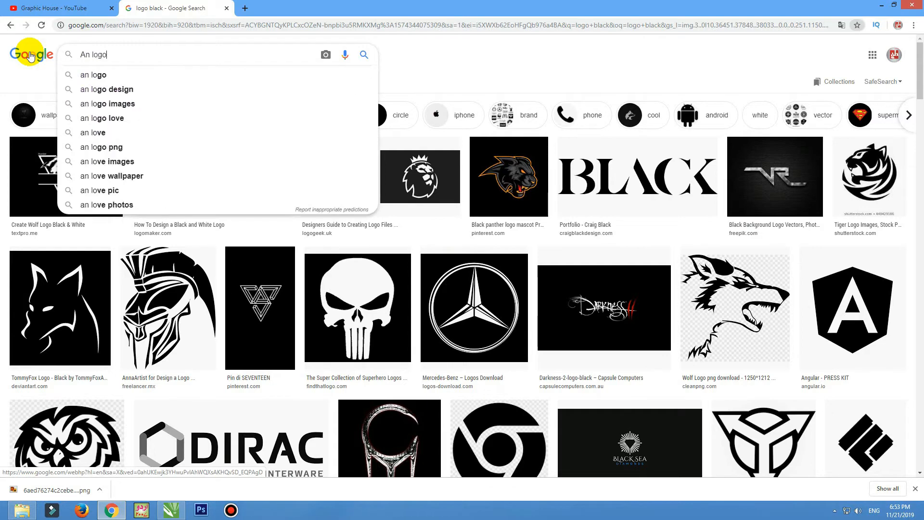
key("Return")
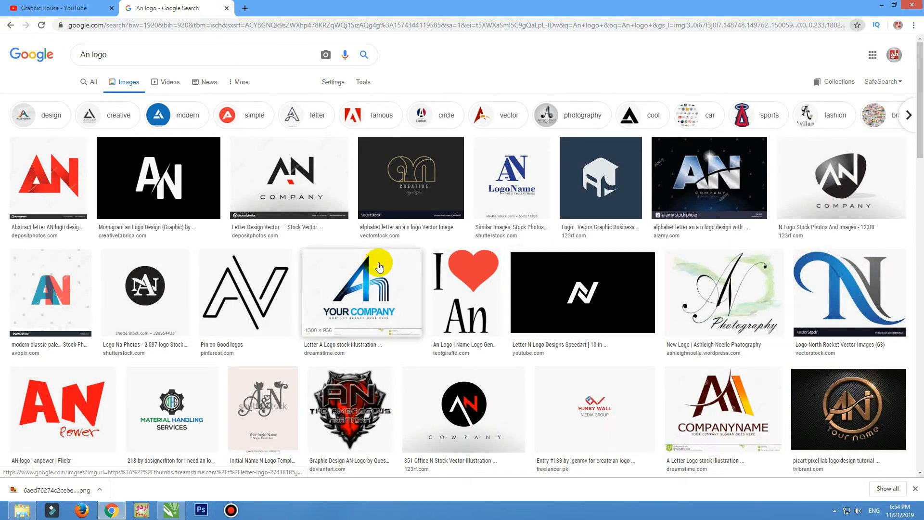
left_click(287, 174)
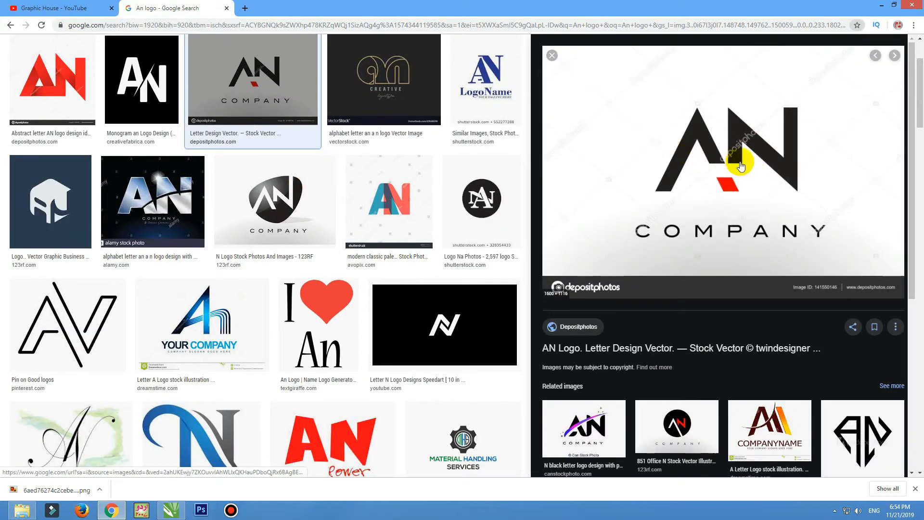
key("Escape")
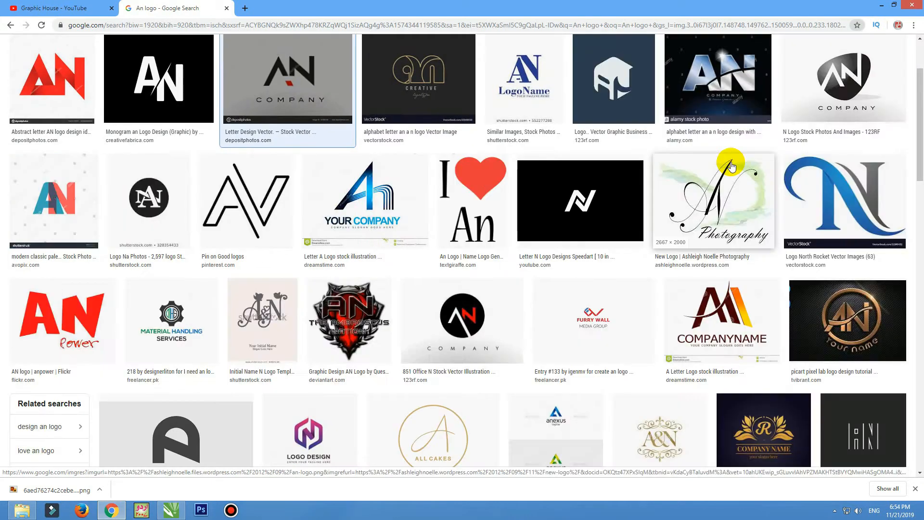
Copy the red Audio Note logo image and paste it onto the CorelDRAW page.
scroll(732, 166, "down", 3)
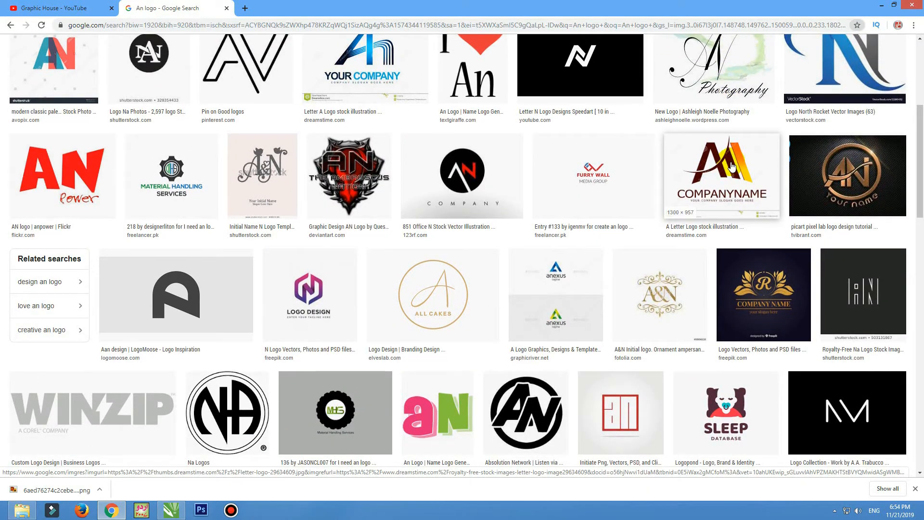
scroll(732, 166, "down", 6)
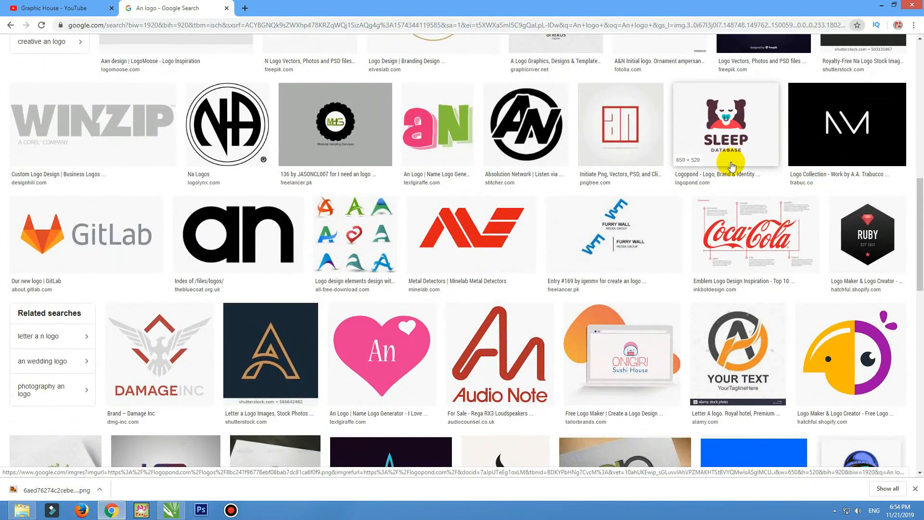
scroll(626, 188, "down", 2)
left_click(510, 212)
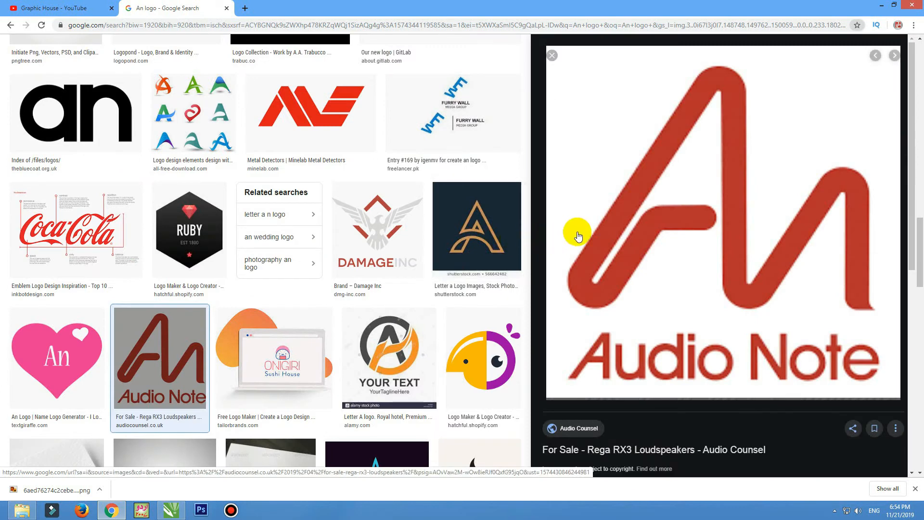
right_click(719, 179)
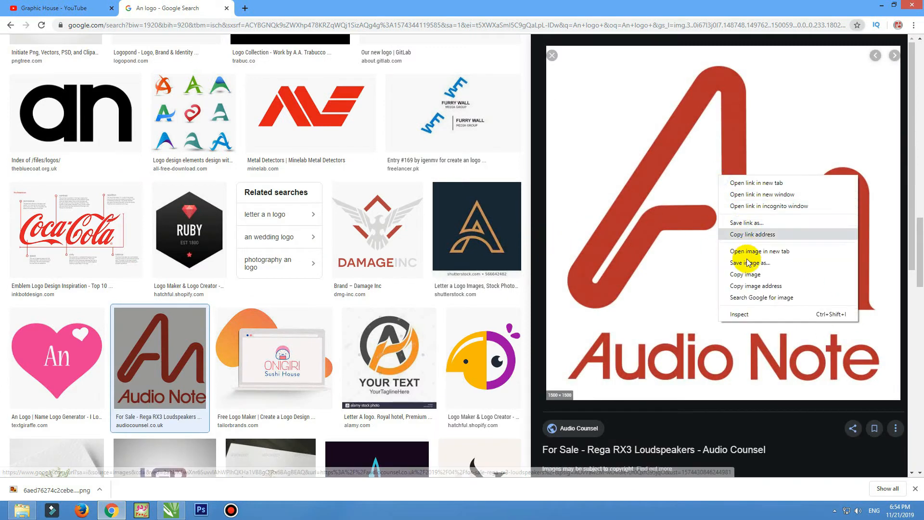
left_click(743, 268)
key("alt+Tab")
key("ctrl+v")
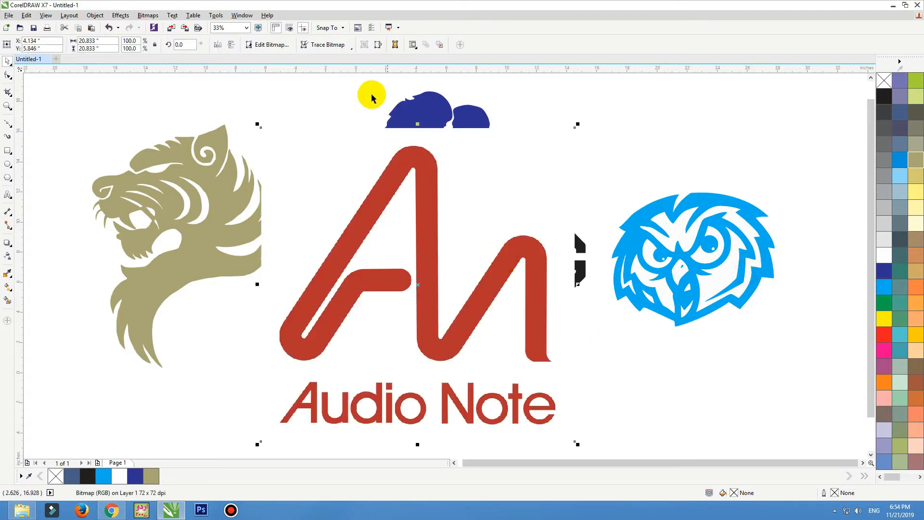
Trace the Audio Note bitmap as Line Art with a reduced bitmap, then move bitmap top-left and trace below.
left_click(347, 48)
mouse_move(363, 72)
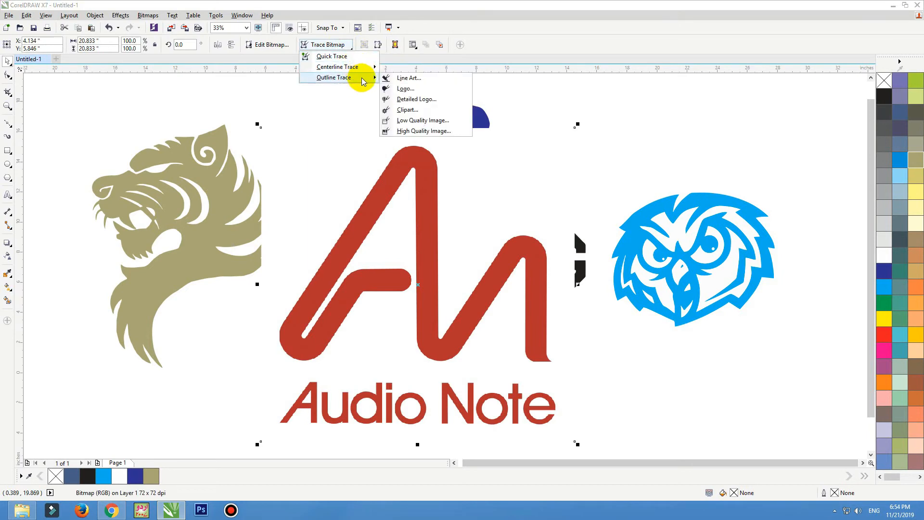
left_click(398, 79)
left_click(216, 204)
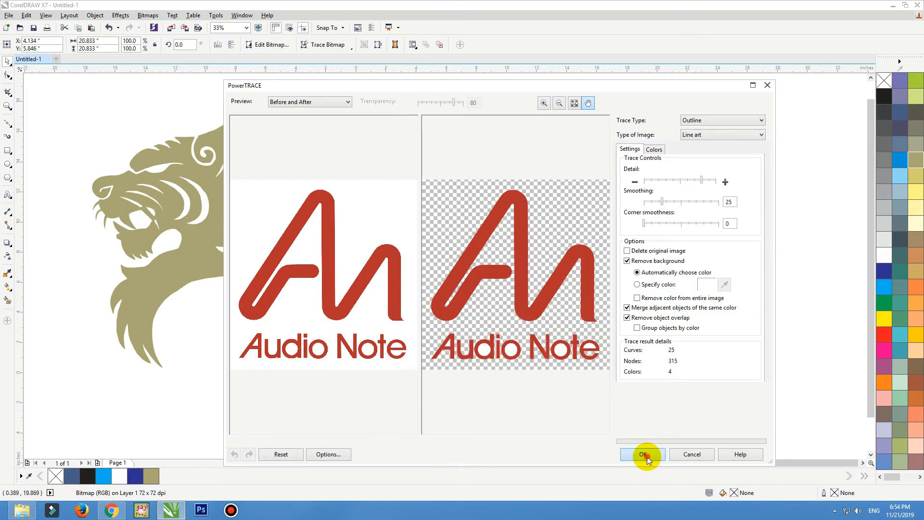
left_click(648, 457)
scroll(542, 266, "down", 2)
left_click_drag(458, 310, 321, 425)
mouse_move(522, 284)
left_mouse_down()
mouse_move(511, 251)
mouse_move(219, 195)
left_mouse_up()
left_click_drag(351, 377, 580, 385)
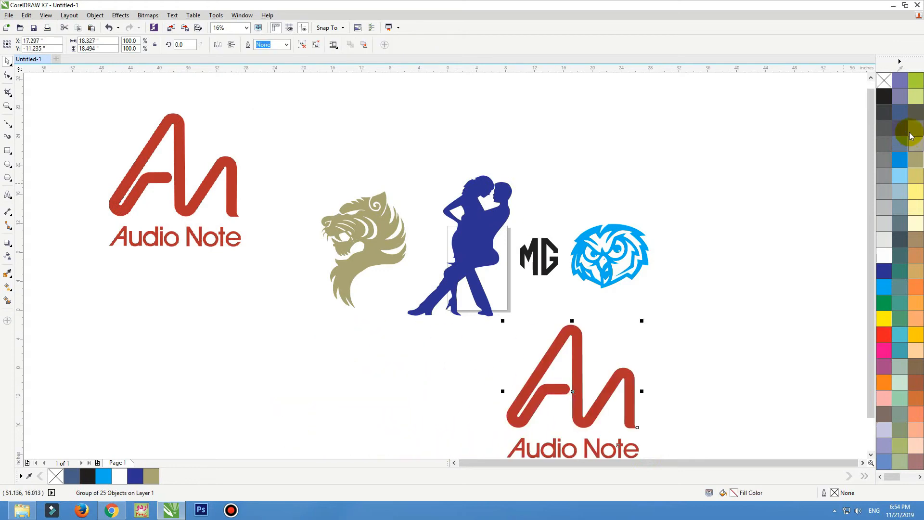
Fill the traced Audio Note group dark grey and nudge it up and right.
left_click(889, 120)
scroll(472, 184, "up", 2)
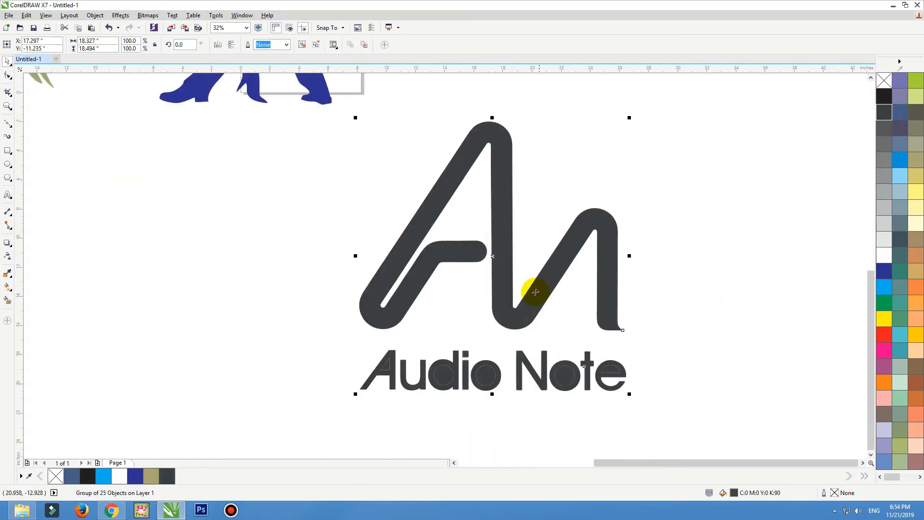
left_click_drag(536, 292, 550, 280)
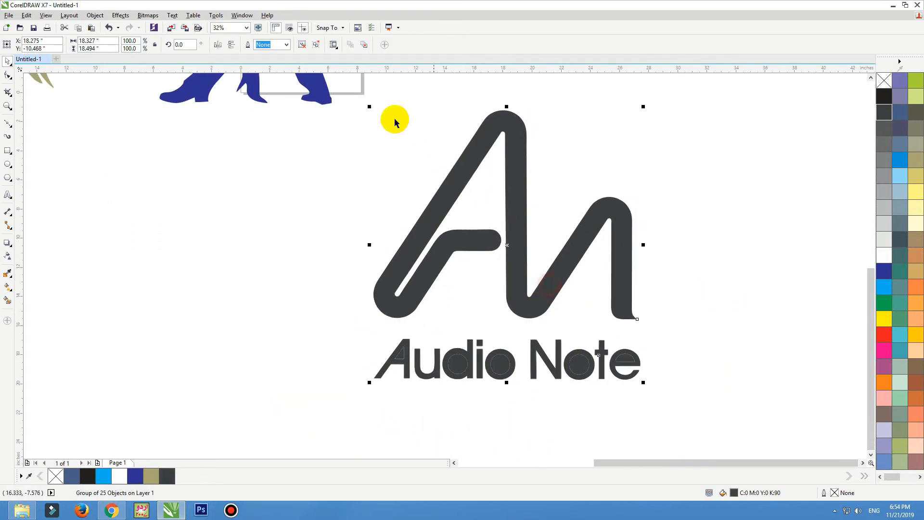
left_click(289, 140)
left_click(398, 367)
left_click(451, 370)
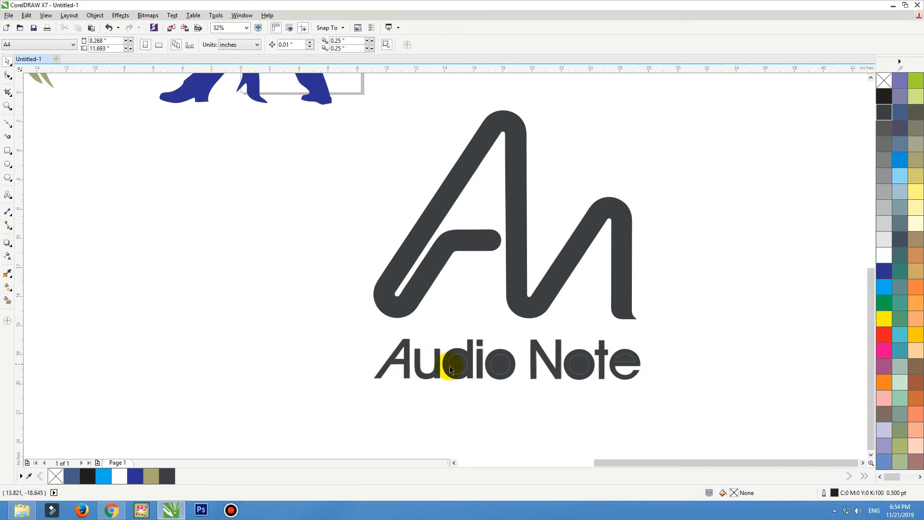
left_click(498, 365)
left_click(627, 365)
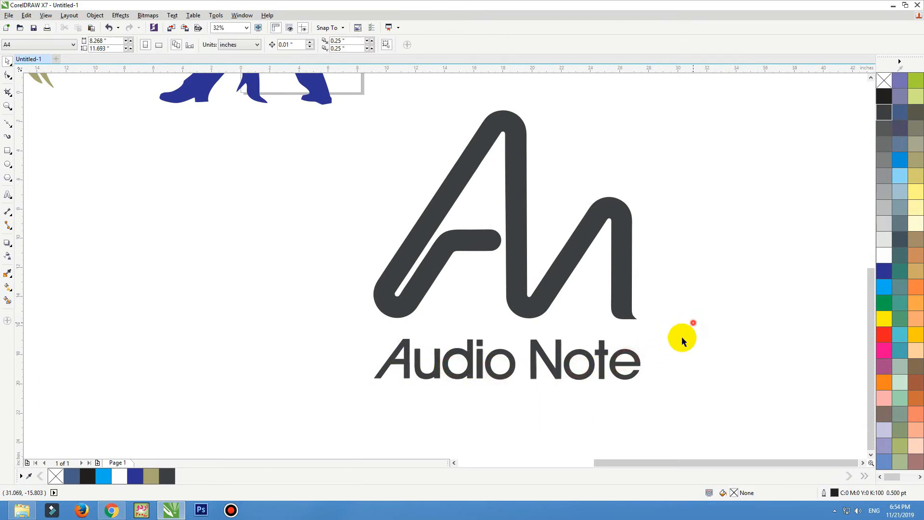
scroll(685, 337, "down", 1)
left_click(642, 255)
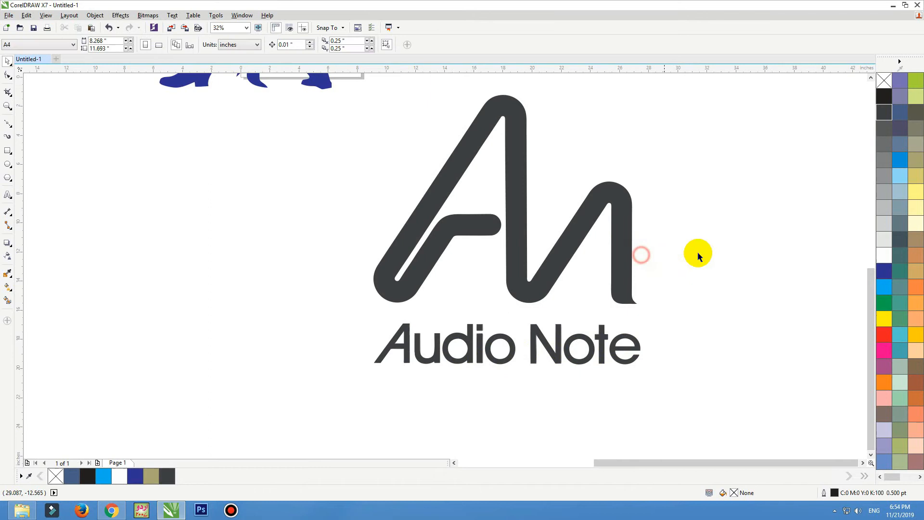
Give the A/M logo mark a navy-to-bright-blue gradient fill.
left_click(615, 253)
left_click(889, 271)
key("g")
left_click_drag(424, 163, 708, 324)
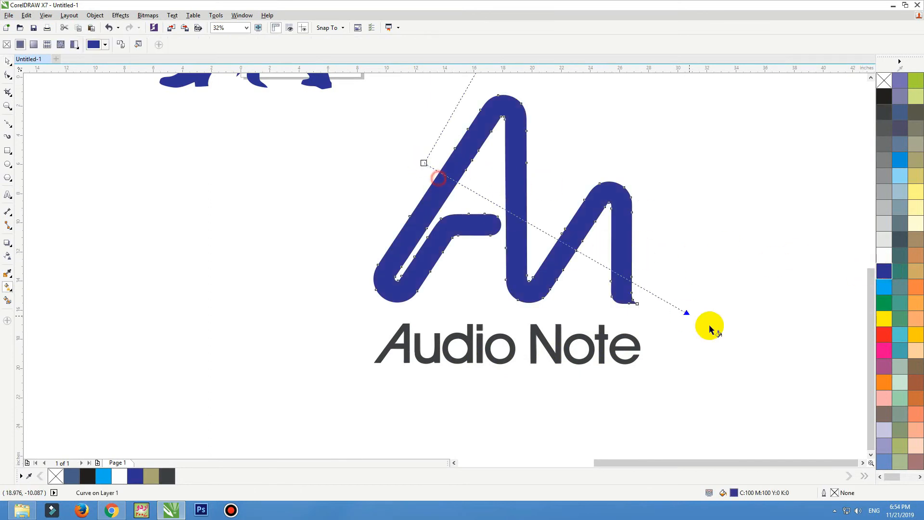
scroll(873, 286, "up", 3)
left_click(876, 287)
key("space")
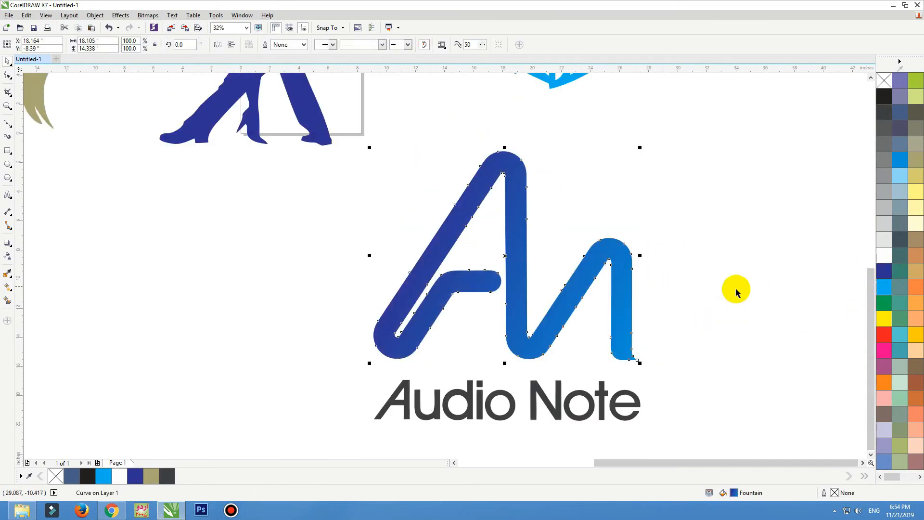
Make the Audio Note lettering a lighter grey.
left_click(740, 324)
left_click(423, 406)
key("ctrl+u")
scroll(860, 198, "down", 1)
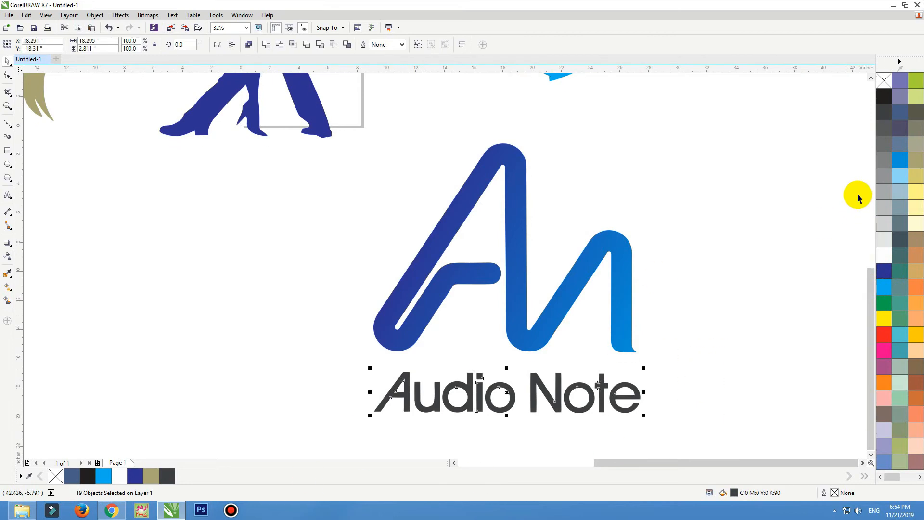
left_click(890, 166)
left_click(674, 233)
Delete the original red Audio Note bitmap and return to the browser's image results.
scroll(697, 371, "down", 3)
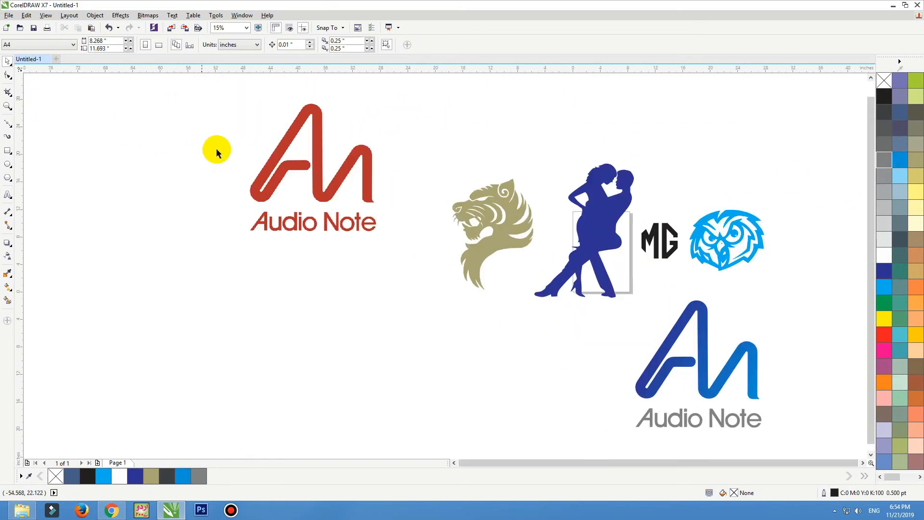
left_click(330, 206)
scroll(330, 207, "down", 2)
left_click_drag(337, 204, 396, 297)
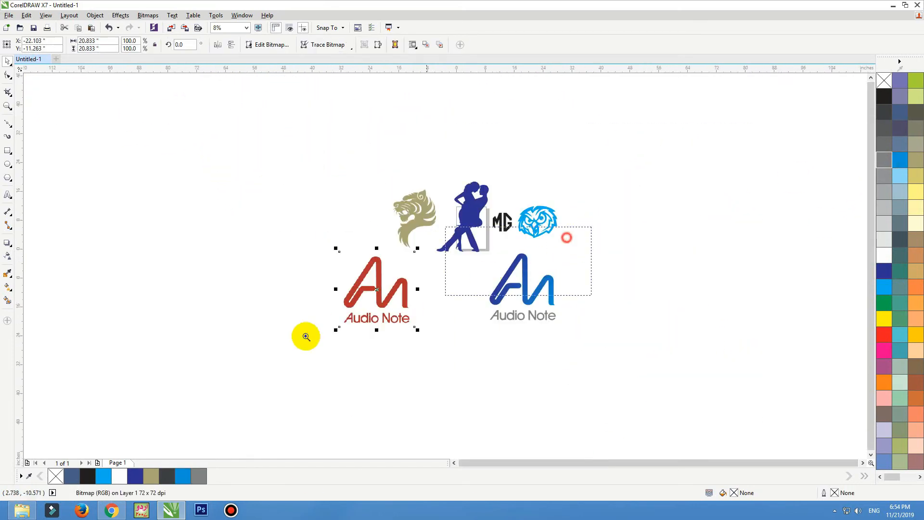
left_click(307, 336)
key("Delete")
left_click(121, 504)
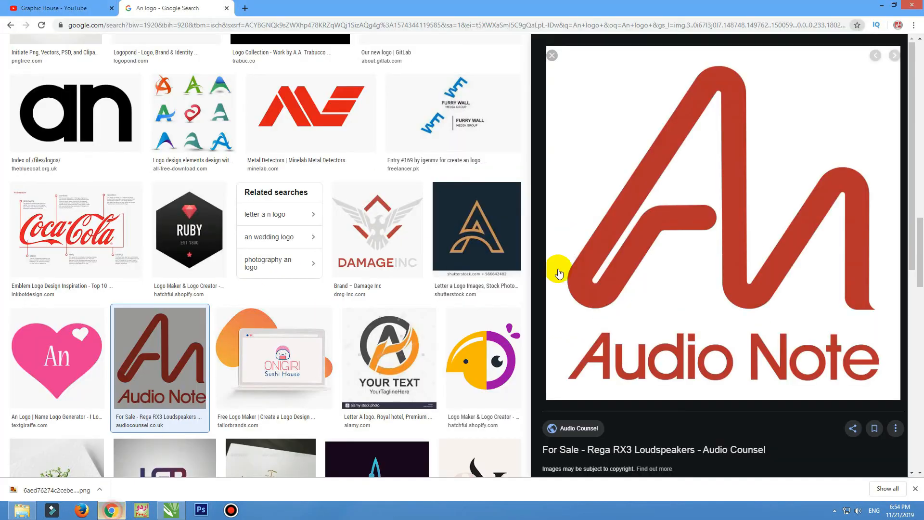
Scroll to the Ford Bronco horse logo, copy its preview image, and paste it into CorelDRAW.
left_click(479, 216)
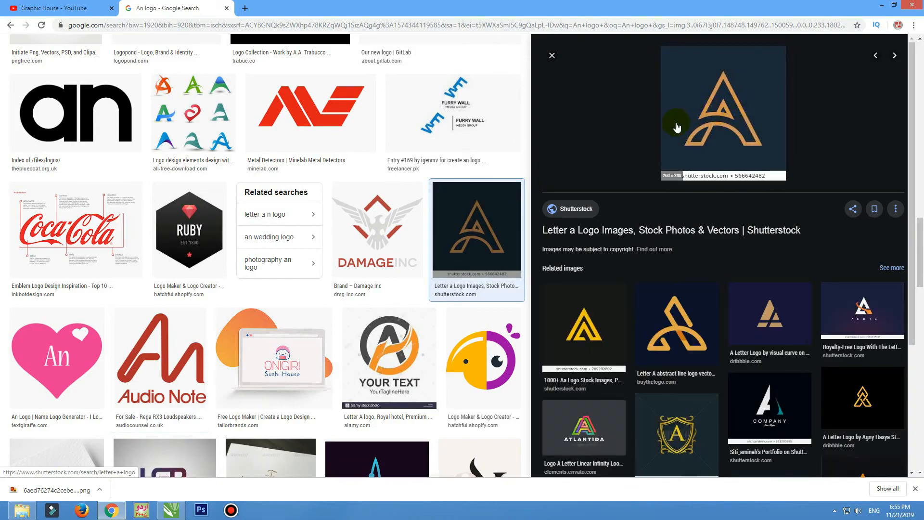
key("Escape")
scroll(675, 128, "down", 5)
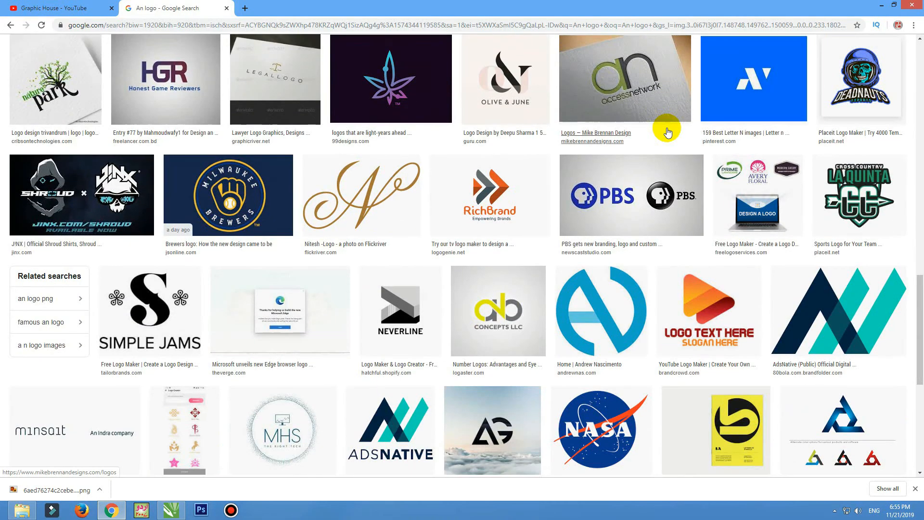
scroll(668, 132, "down", 3)
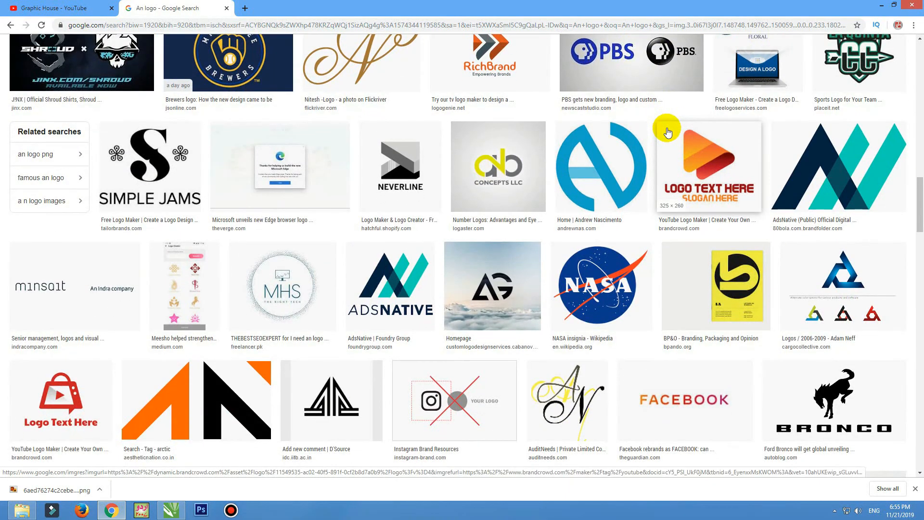
scroll(667, 131, "down", 6)
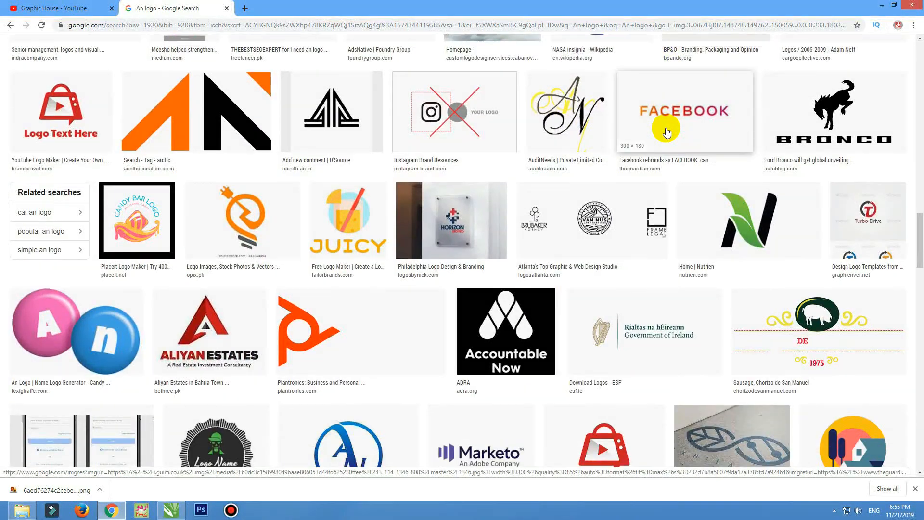
left_click(846, 120)
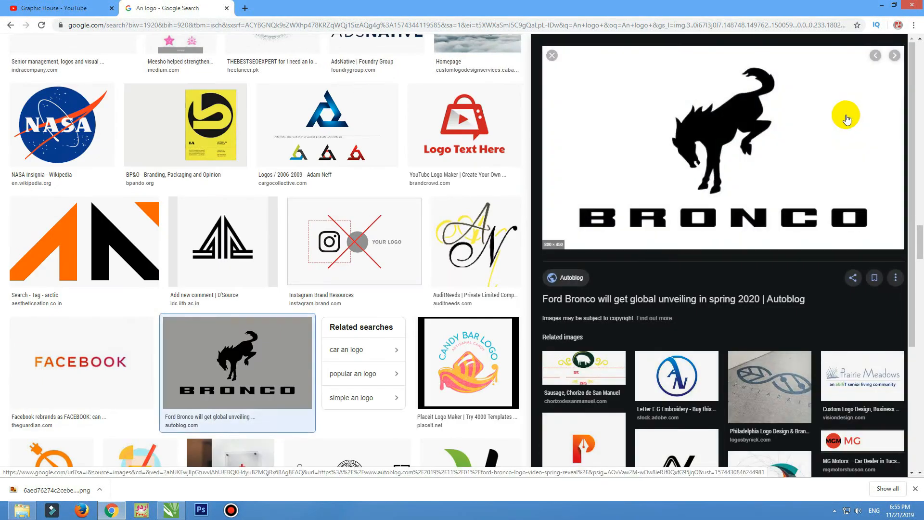
right_click(732, 137)
left_click(751, 219)
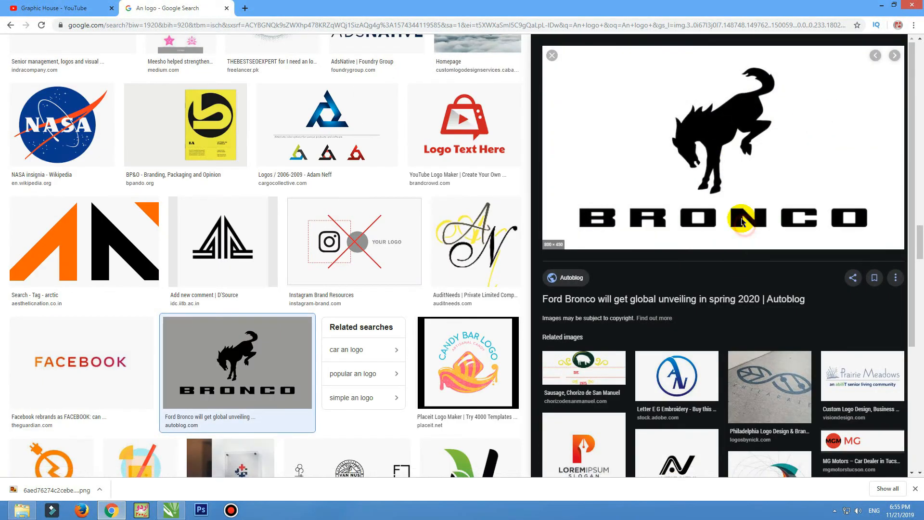
key("alt+Tab")
key("ctrl+v")
scroll(503, 215, "down", 2)
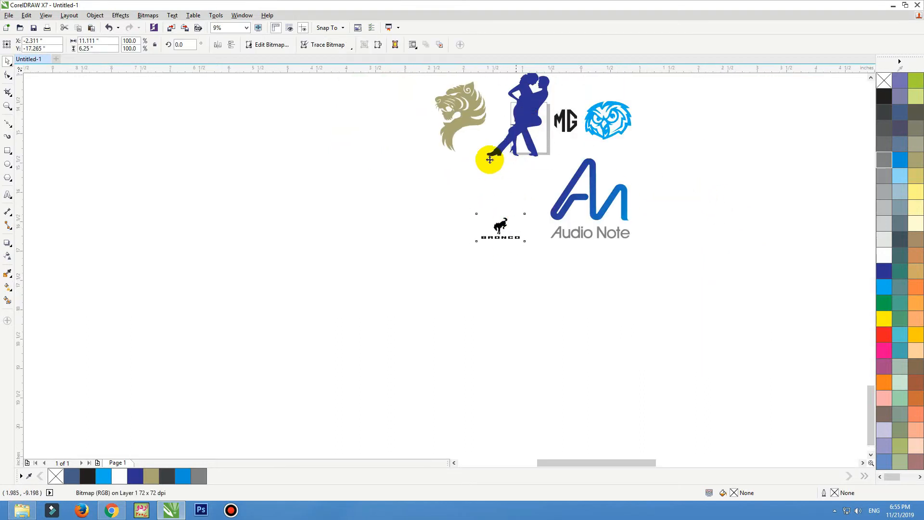
Trace the Bronco bitmap with Outline Trace > Logo and accept the PowerTRACE result.
key("shift+F2")
left_click(348, 44)
mouse_move(367, 78)
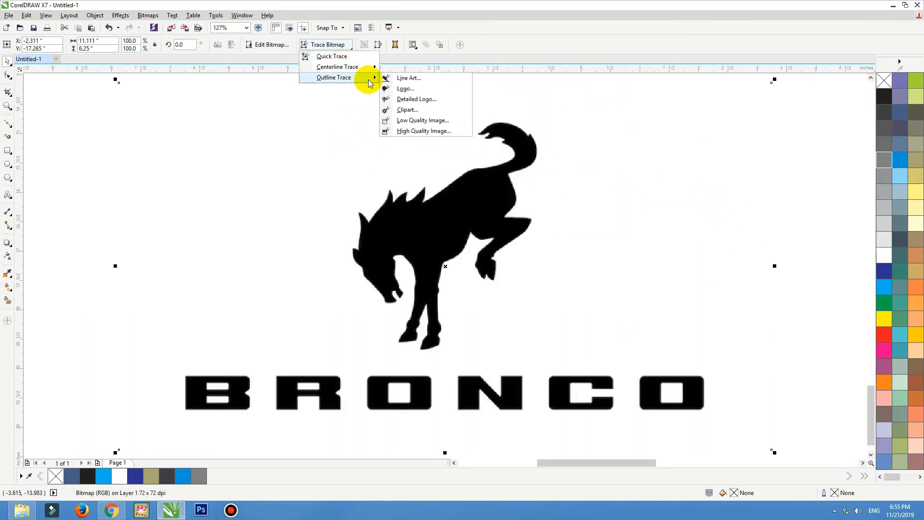
left_click(417, 93)
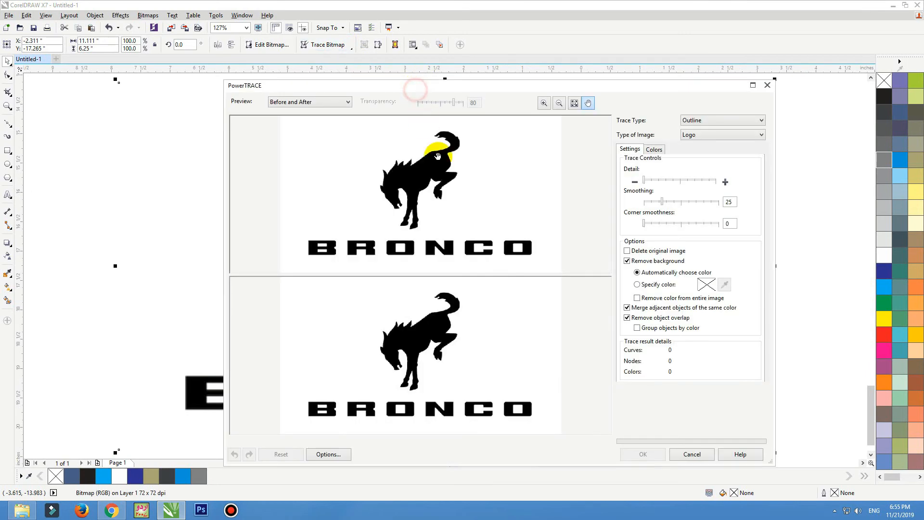
left_click(643, 456)
Move the 13-object traced Bronco group above the original bitmap and compare the two.
scroll(460, 208, "down", 2)
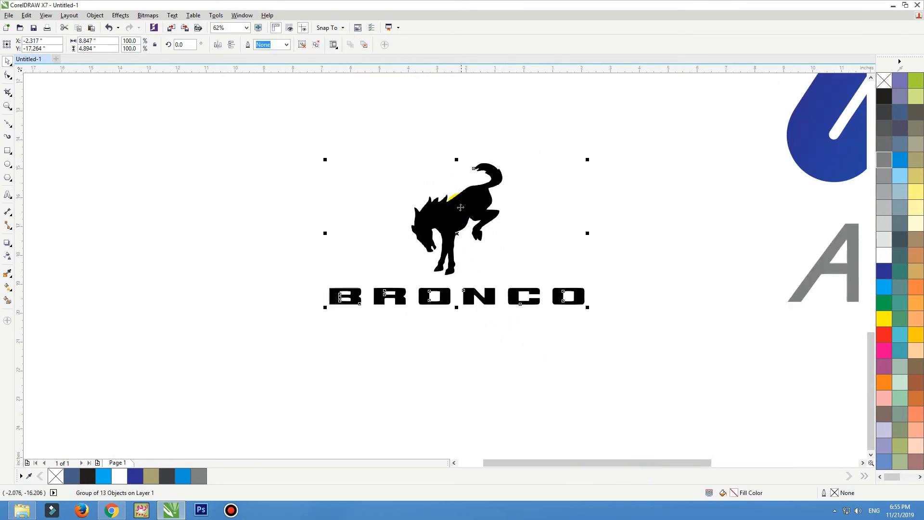
scroll(453, 207, "down", 1)
left_click_drag(447, 208, 498, 121)
left_click(392, 215)
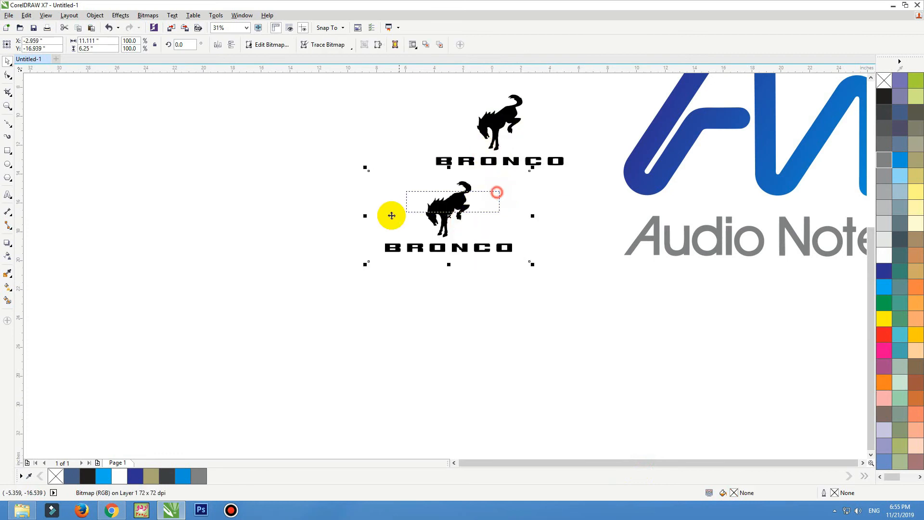
scroll(392, 215, "up", 3)
scroll(436, 244, "up", 2)
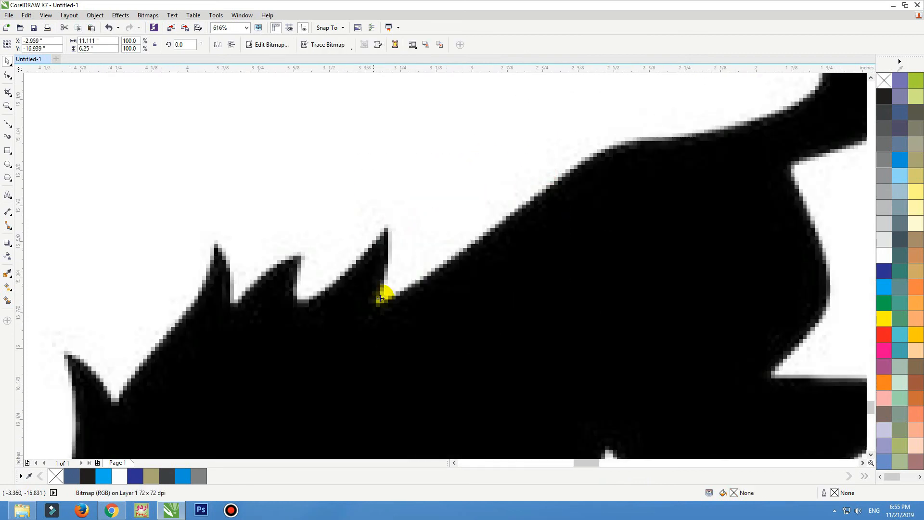
scroll(378, 345, "down", 3)
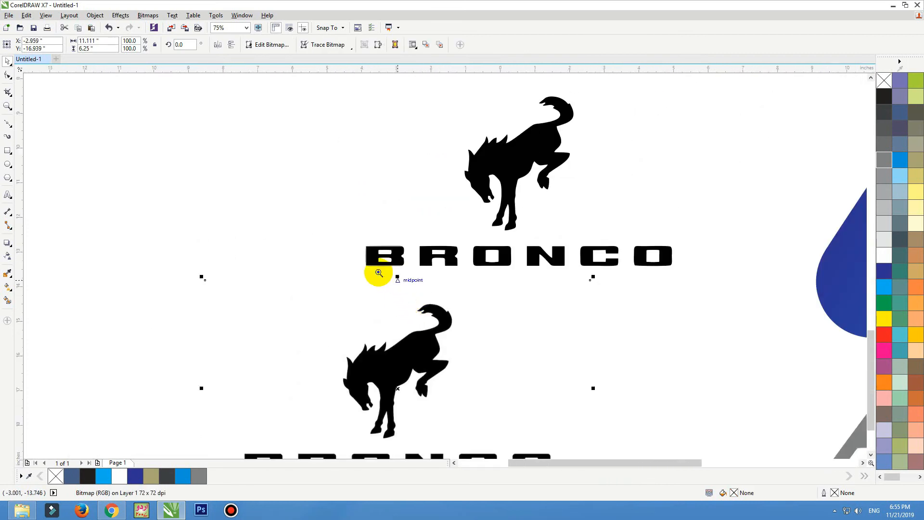
scroll(470, 179, "up", 1)
left_click(471, 159)
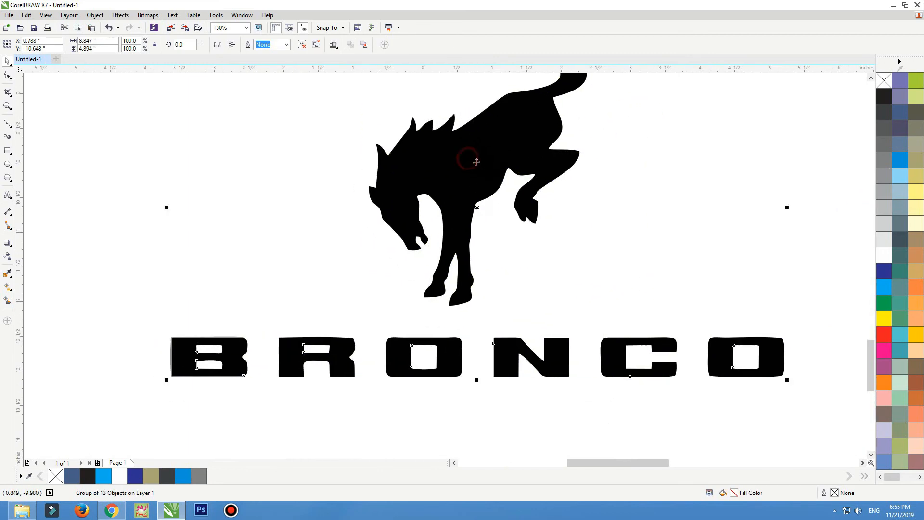
Fill the traced Bronco with C:40 M:20 Y:0 K:40 blue-grey and open the holes in B and both O's.
left_click(896, 144)
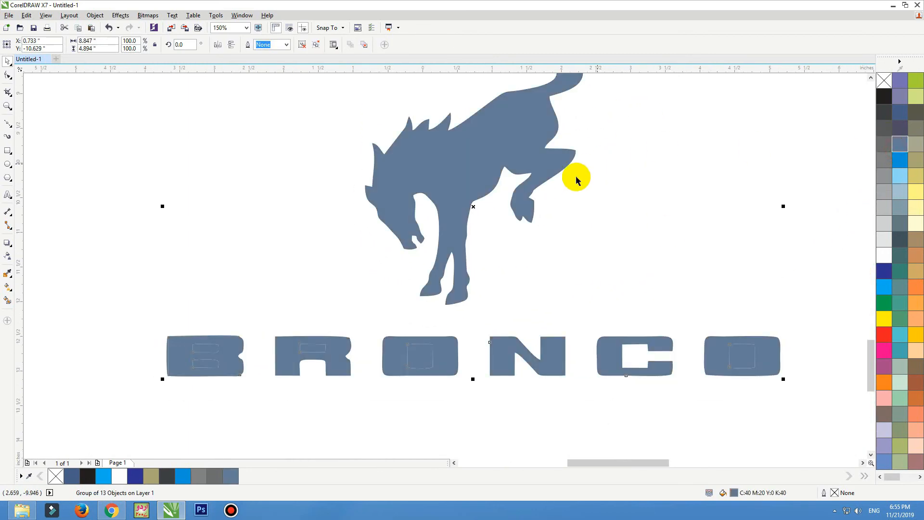
left_click(281, 130)
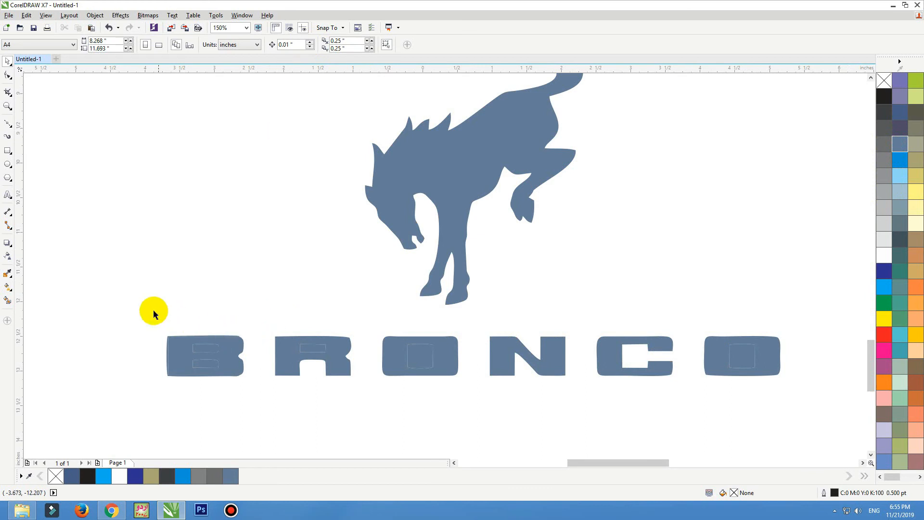
left_click_drag(230, 399, 232, 398)
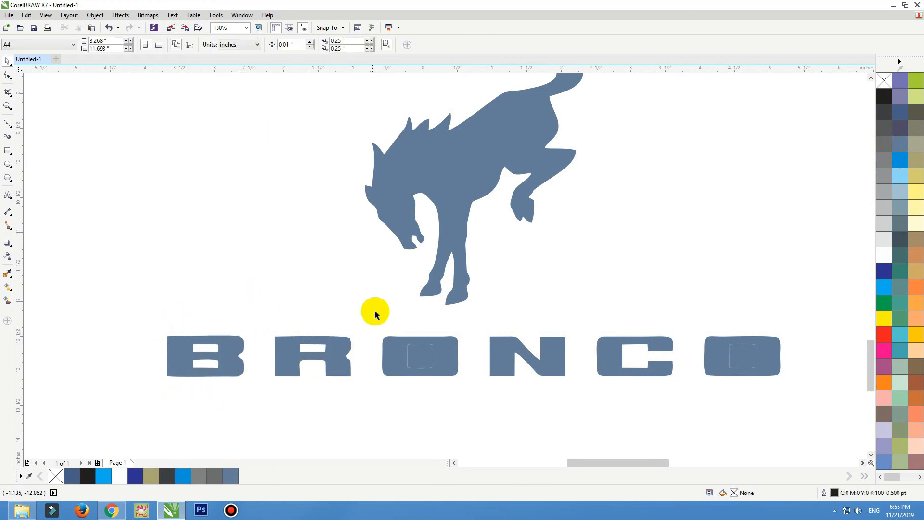
left_click_drag(441, 391, 441, 391)
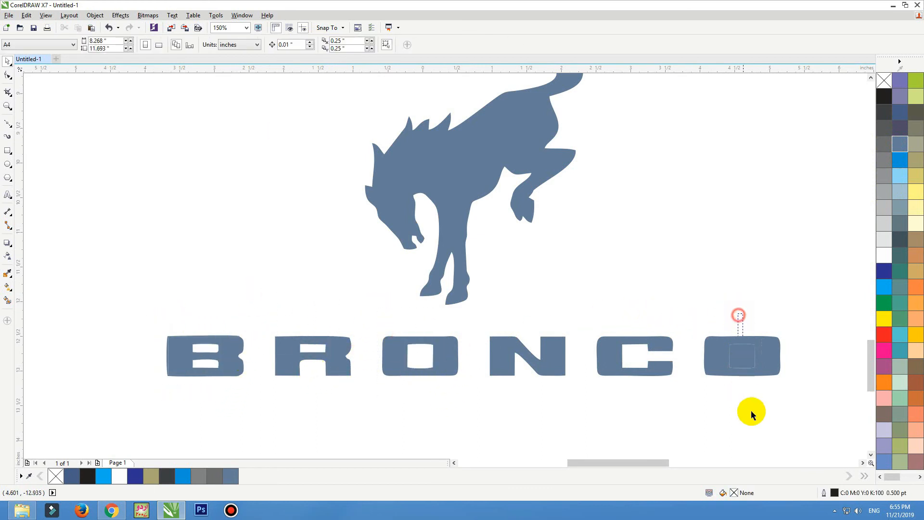
left_click_drag(753, 414, 763, 287)
left_click_drag(716, 399, 716, 397)
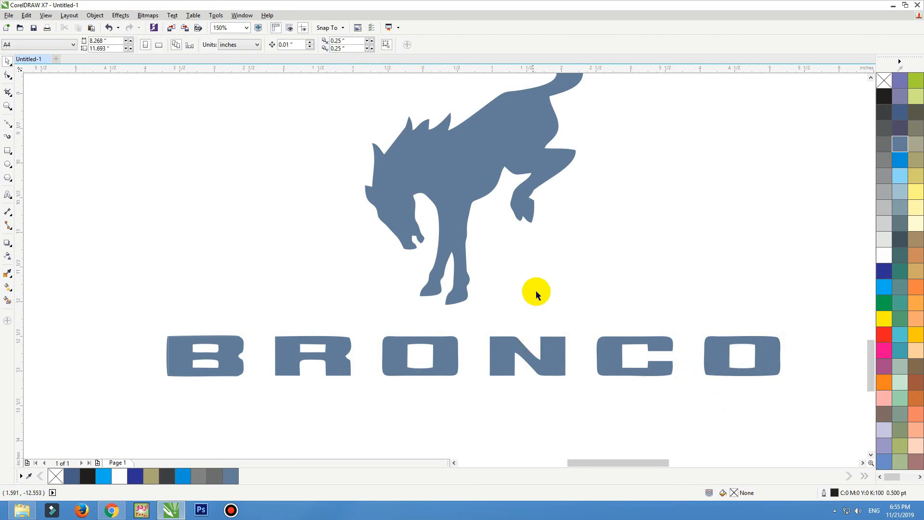
Delete the original black Bronco bitmap.
scroll(536, 294, "down", 3)
left_click_drag(330, 221, 636, 450)
scroll(635, 450, "up", 2)
left_click_drag(355, 336, 317, 343)
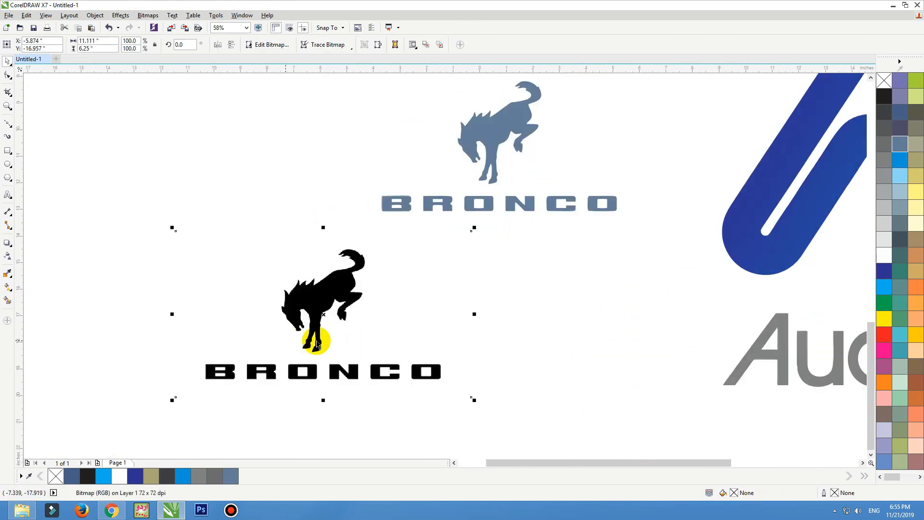
key("Delete")
Enlarge the blue Bronco logo and place it left of the Audio Note logo.
left_click_drag(313, 244, 634, 68)
left_click_drag(516, 141, 535, 157)
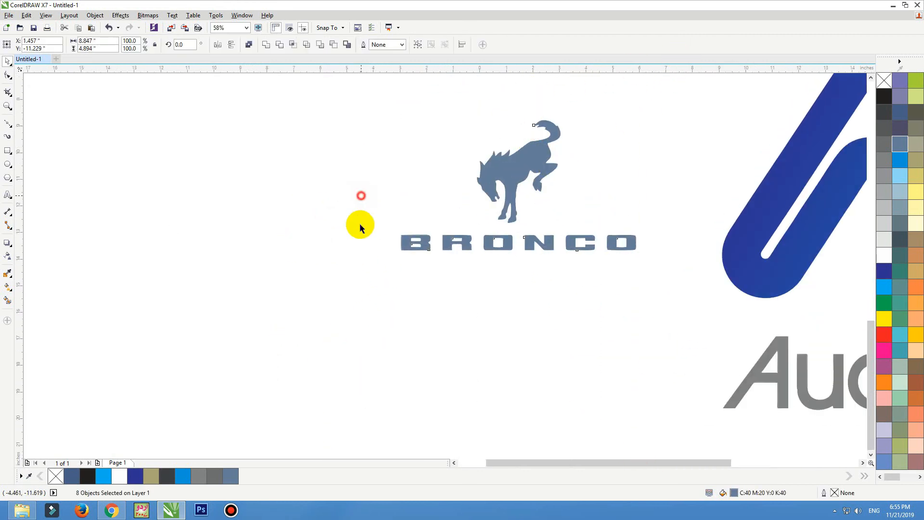
left_click_drag(362, 195, 361, 226)
scroll(248, 321, "down", 5)
scroll(291, 302, "up", 4)
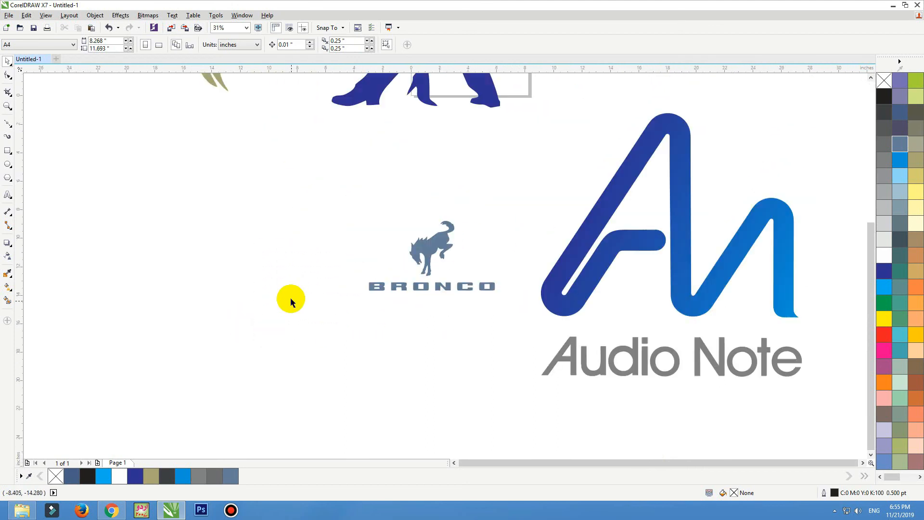
left_click_drag(308, 195, 501, 310)
left_click_drag(435, 289, 462, 243)
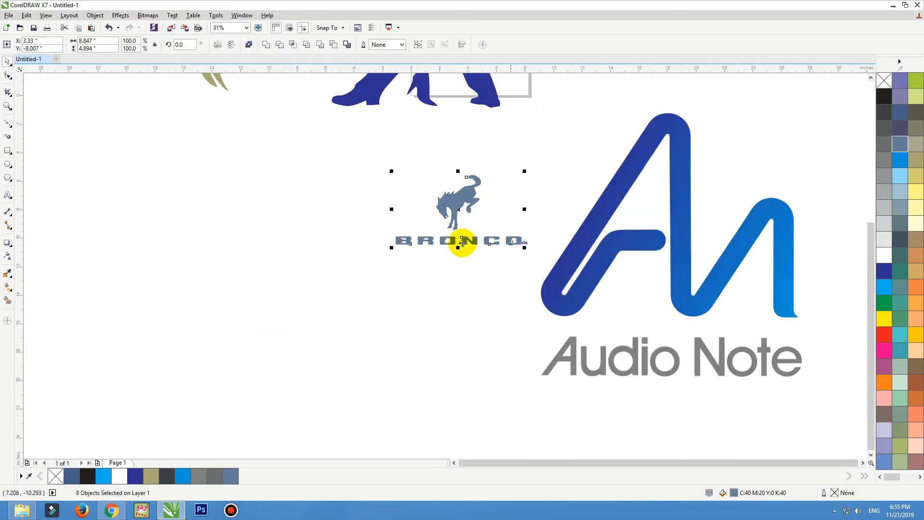
left_click_drag(390, 249, 238, 331)
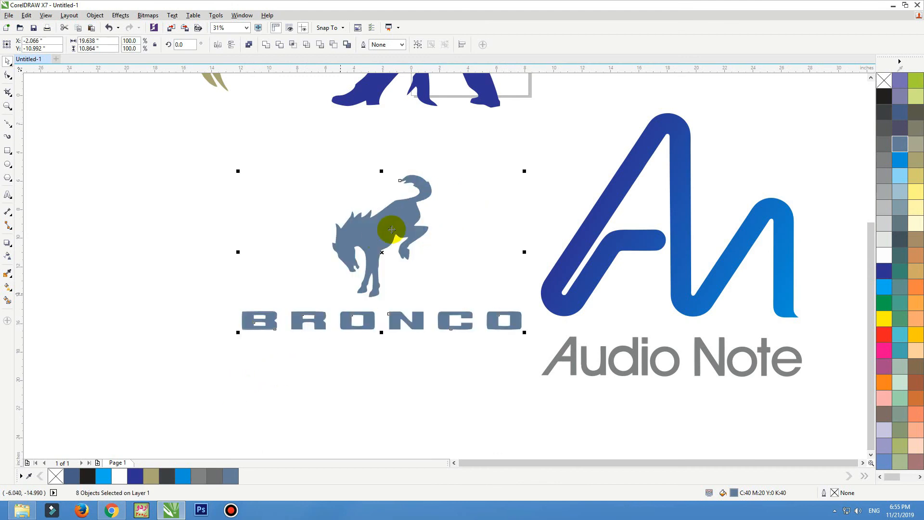
left_click_drag(386, 231, 341, 257)
left_click(306, 193)
Nudge the dancing couple logo slightly left and down.
scroll(417, 279, "down", 2)
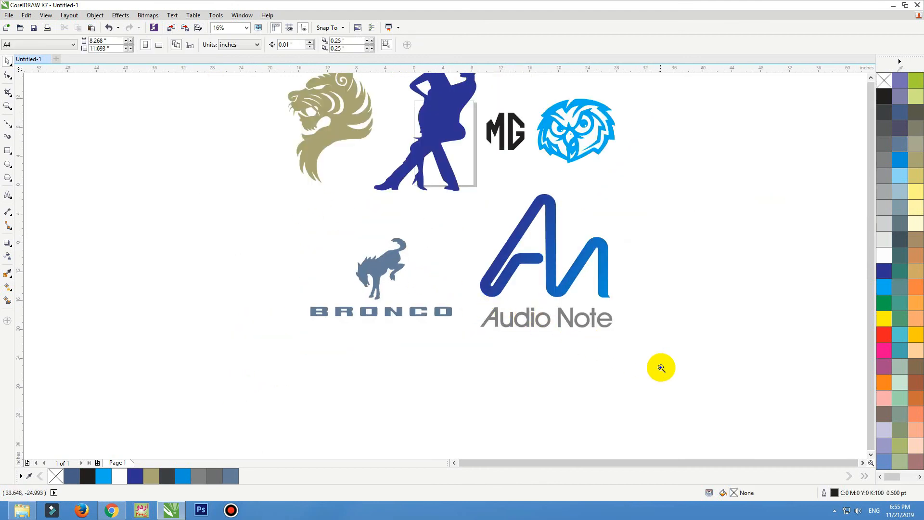
scroll(419, 185, "up", 2)
left_click(344, 187)
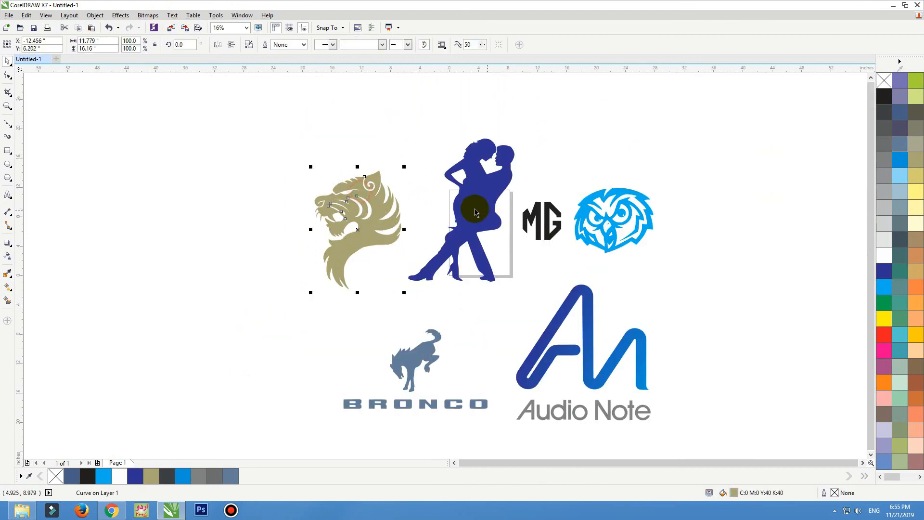
left_click(453, 208)
left_click_drag(508, 159, 500, 163)
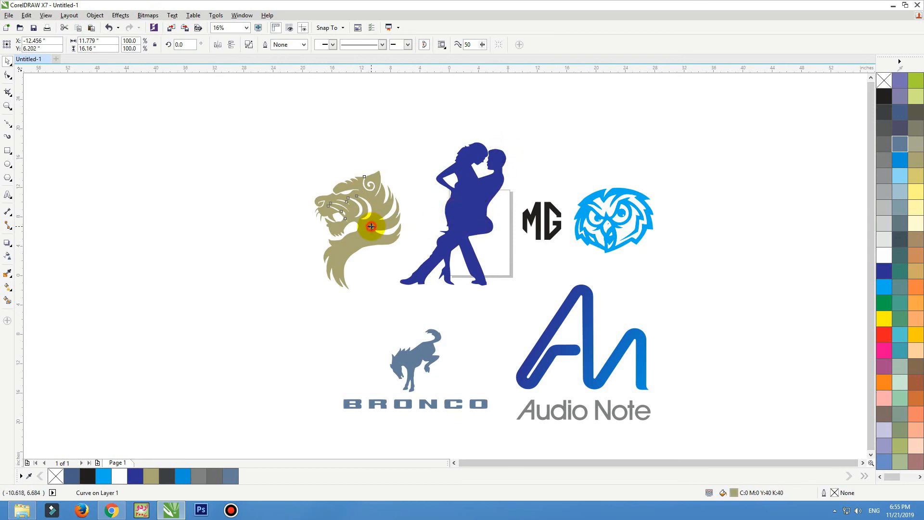